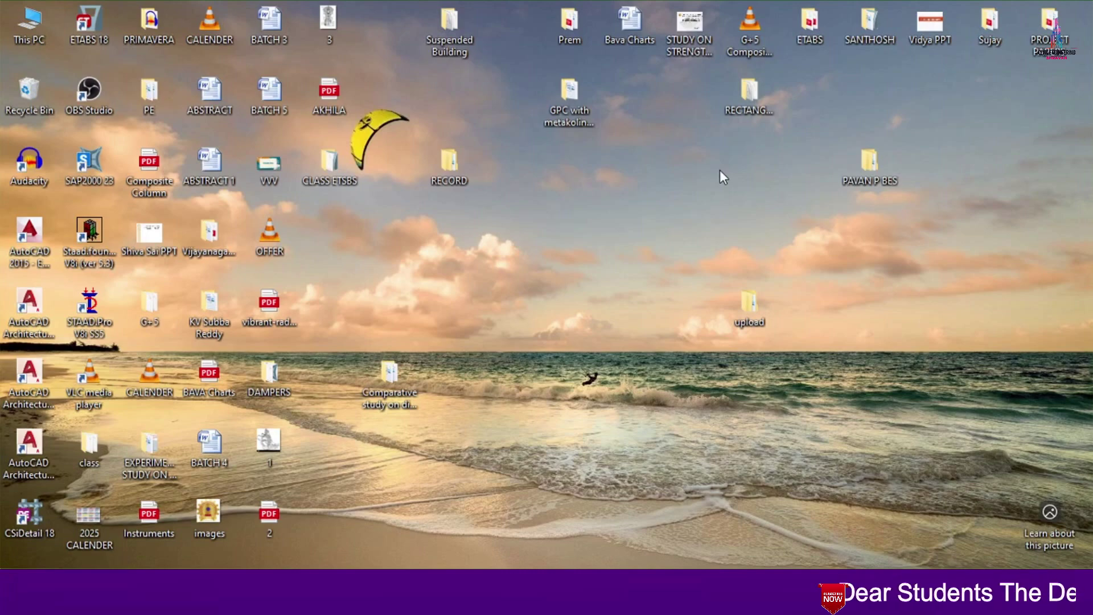
# Step: Switch to the HIGH RISE model in ETABS and unlock it for editing
pyautogui.click(543, 560)
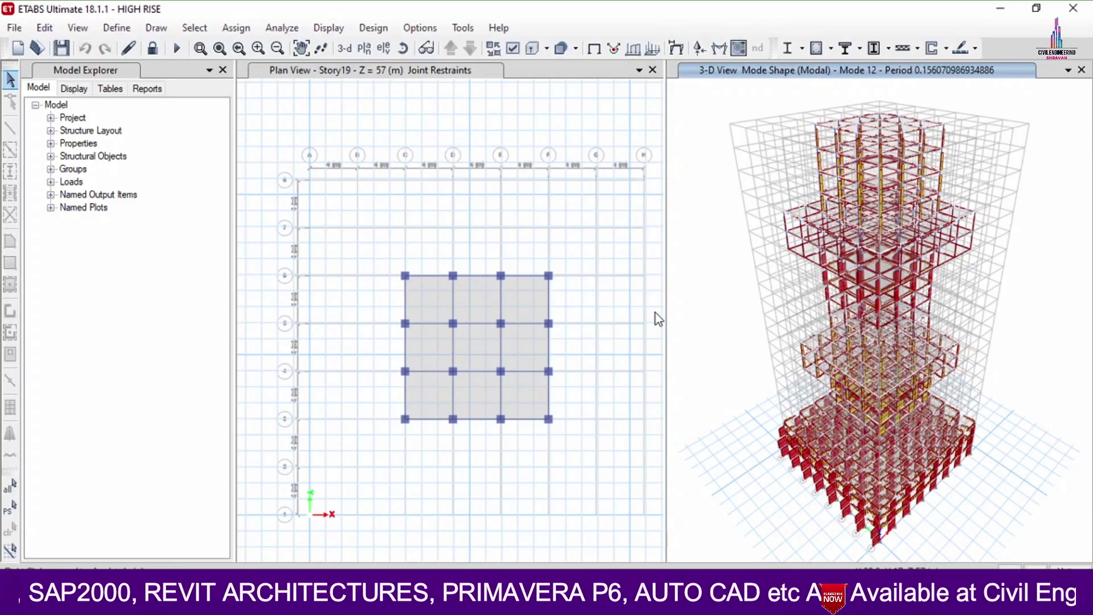
pyautogui.click(152, 49)
pyautogui.click(581, 361)
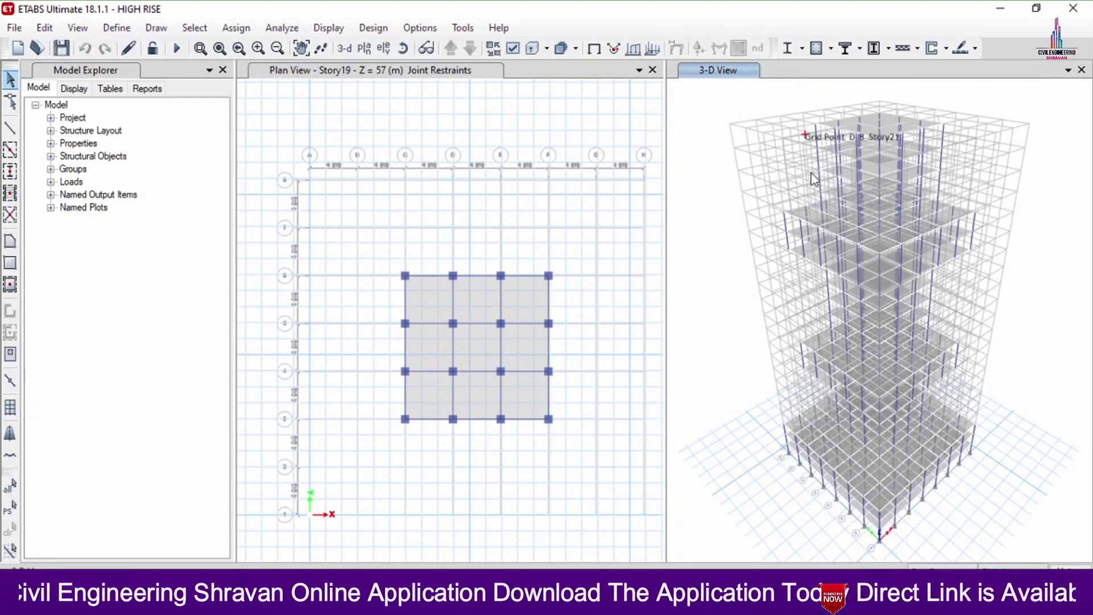
# Step: Add auto-width design strips on Story22 along the X grid direction in strip layer A
pyautogui.click(44, 27)
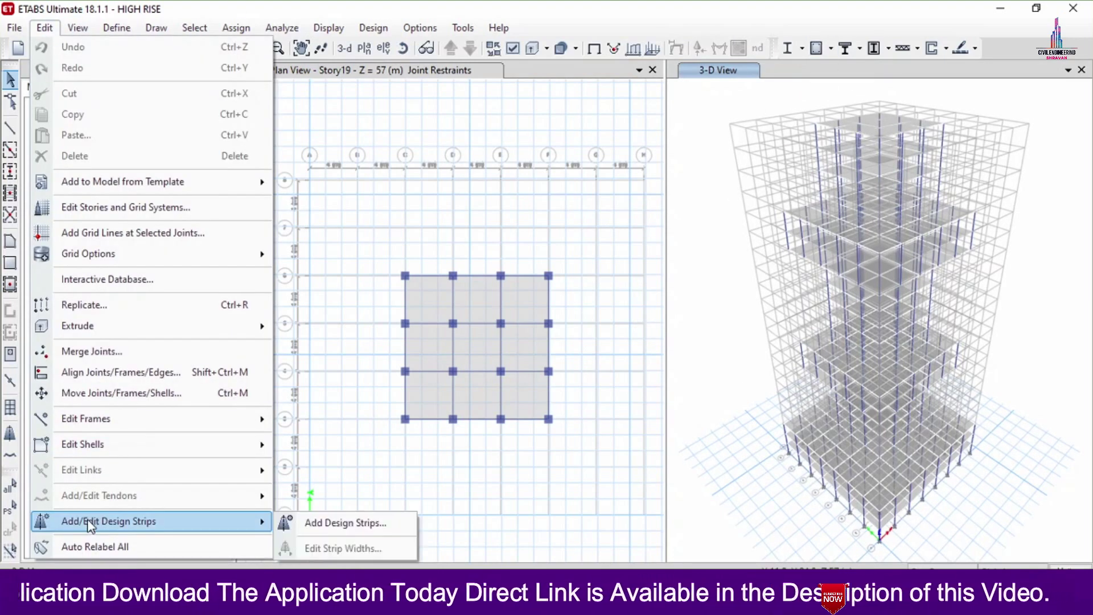
pyautogui.moveTo(183, 527)
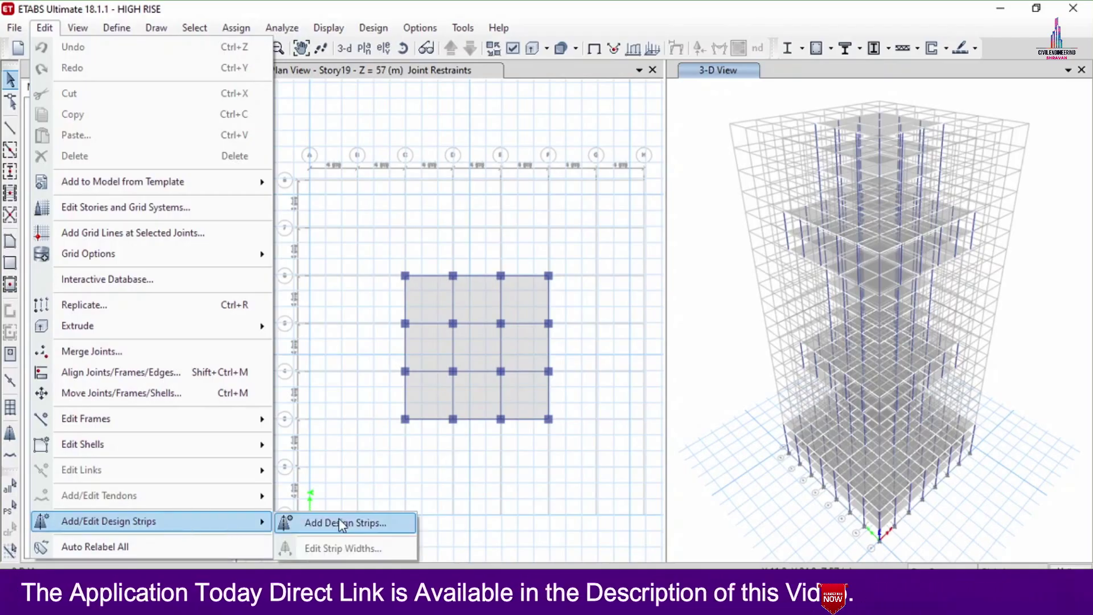
pyautogui.click(337, 521)
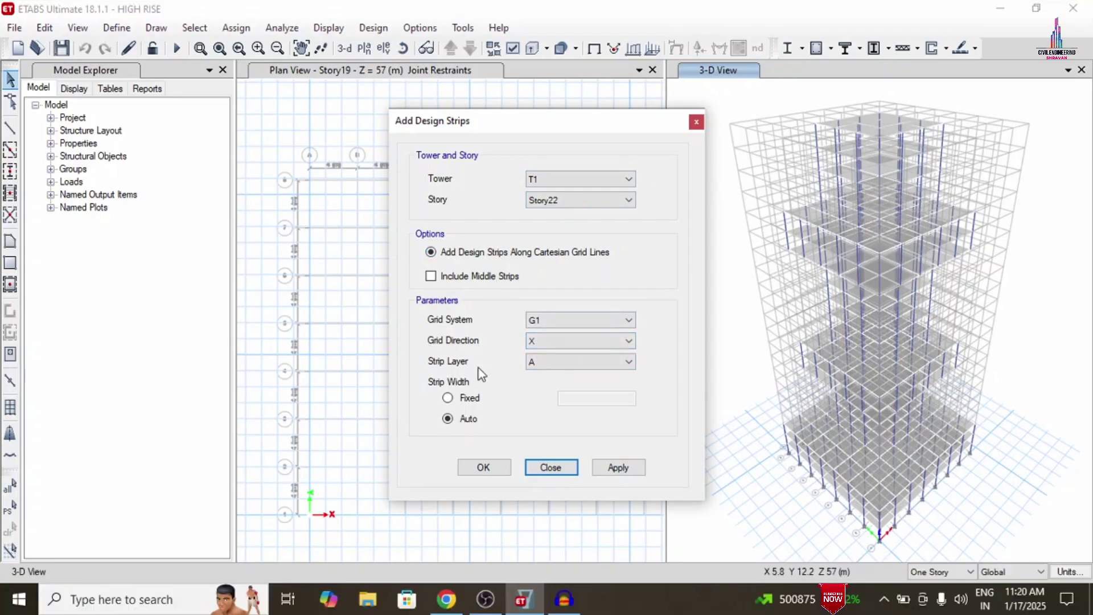
pyautogui.click(629, 467)
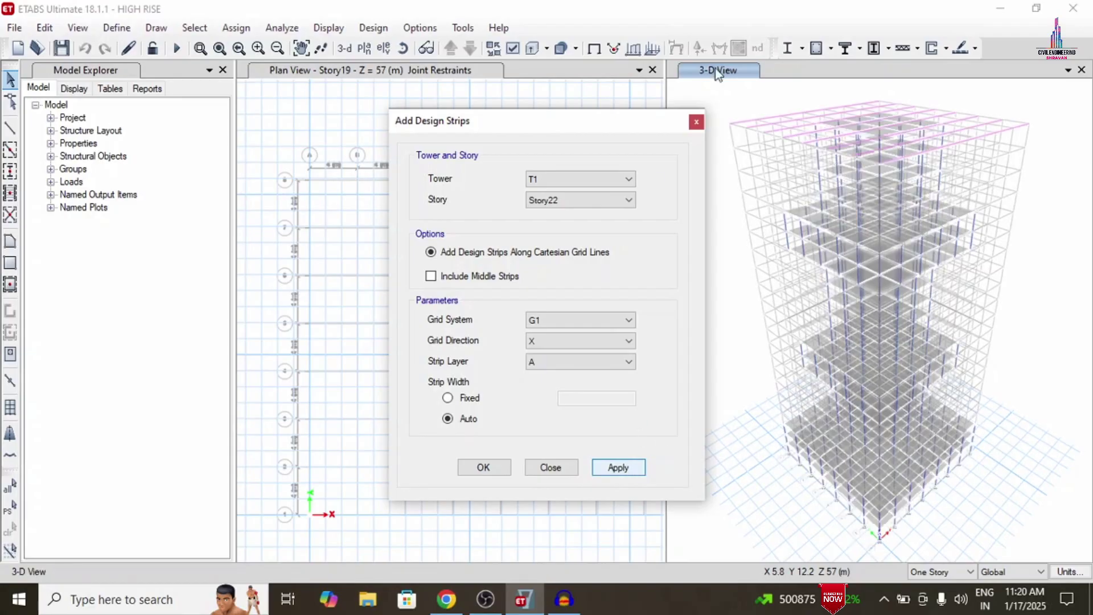
# Step: Add auto-width design strips on Story22 along the Y grid direction in strip layer B
pyautogui.click(549, 350)
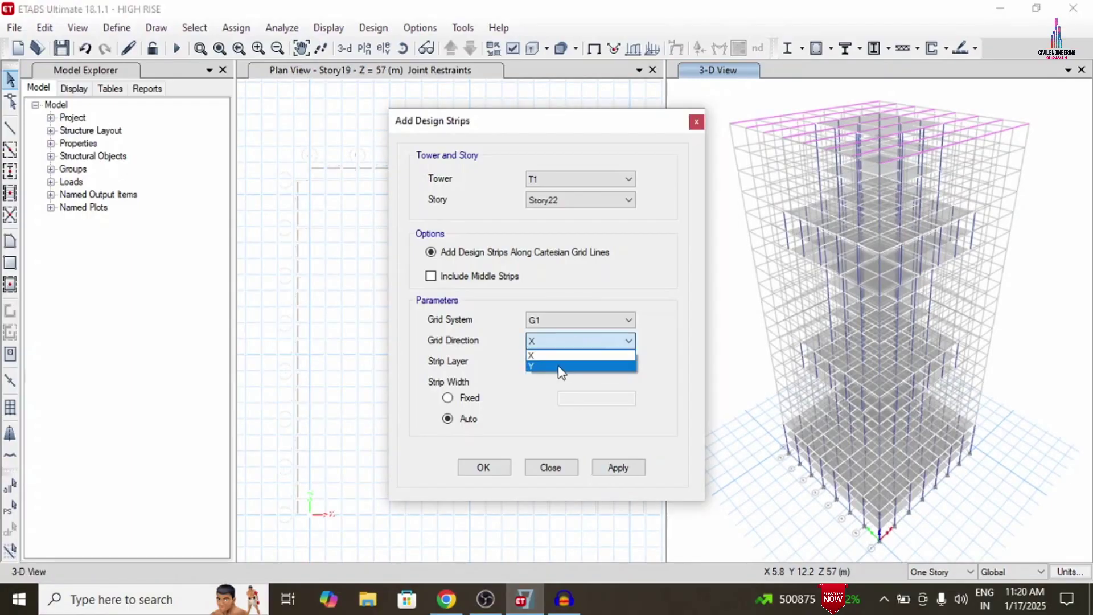
pyautogui.click(560, 365)
pyautogui.click(558, 363)
pyautogui.click(556, 387)
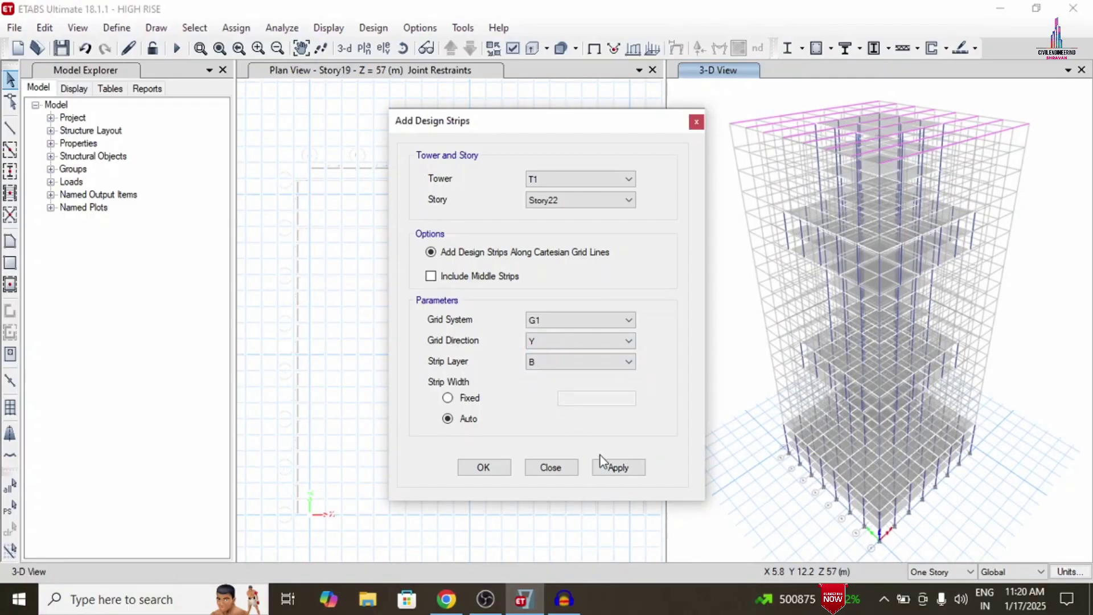
pyautogui.click(610, 473)
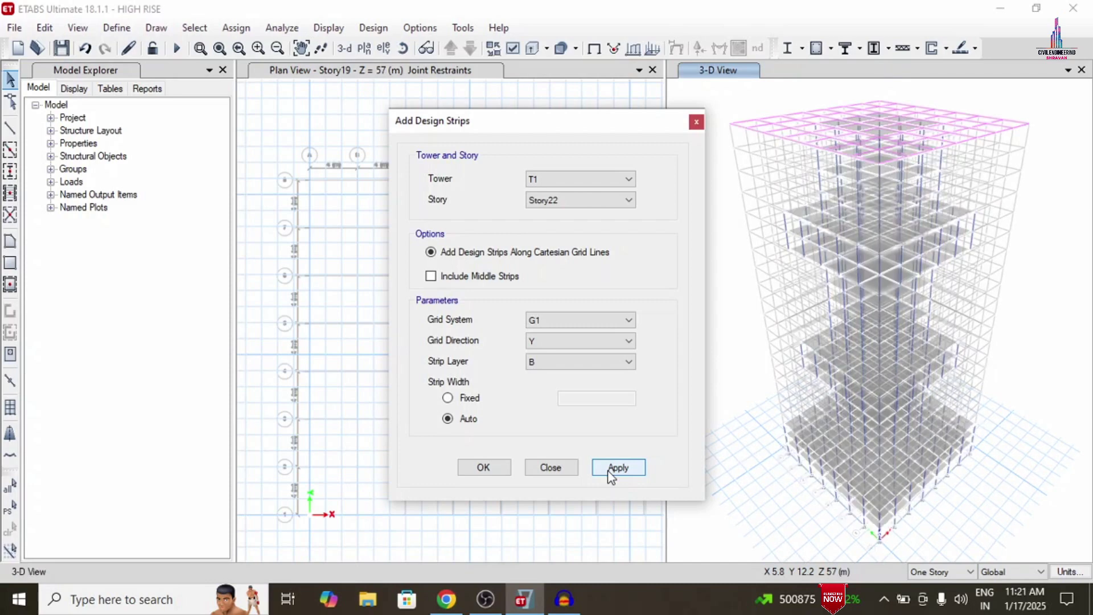
pyautogui.click(611, 472)
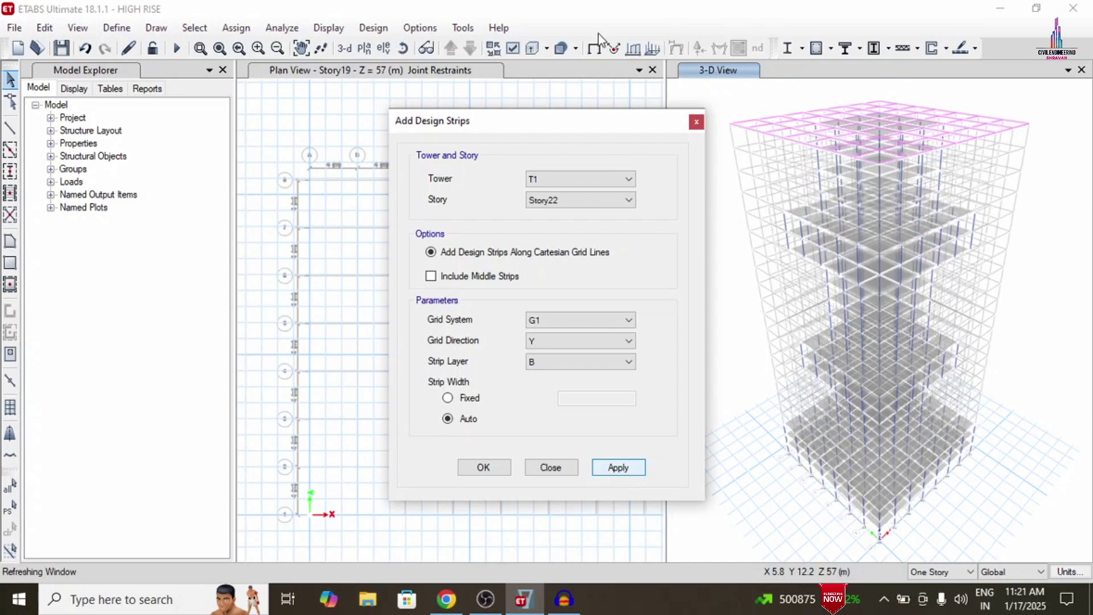
# Step: Add auto-width design strips on Story21 along the X grid direction in strip layer A
pyautogui.click(562, 204)
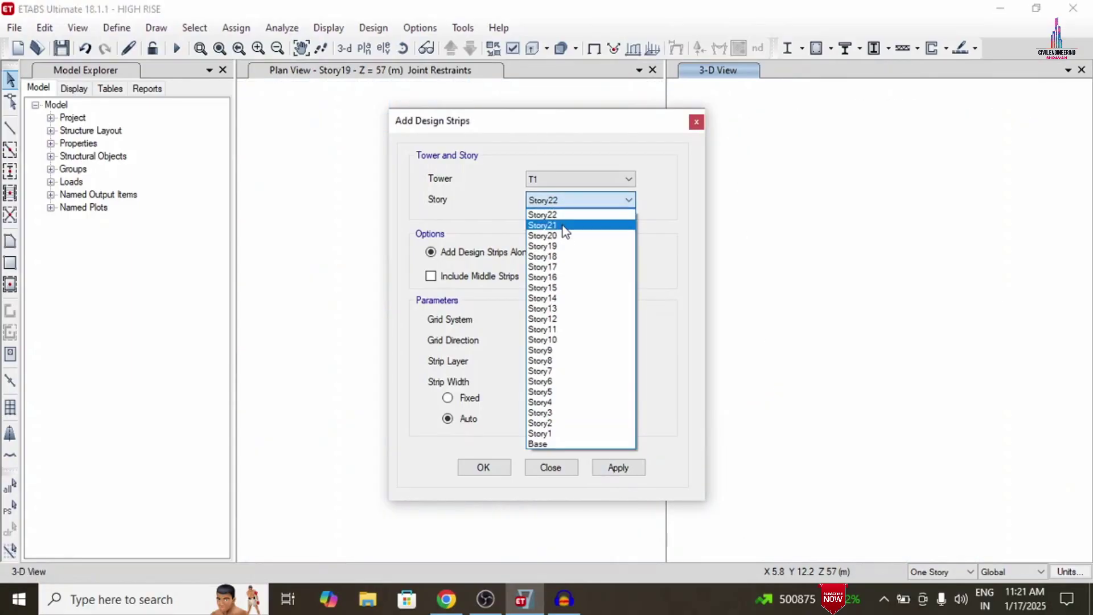
pyautogui.click(562, 226)
pyautogui.click(552, 347)
pyautogui.click(549, 355)
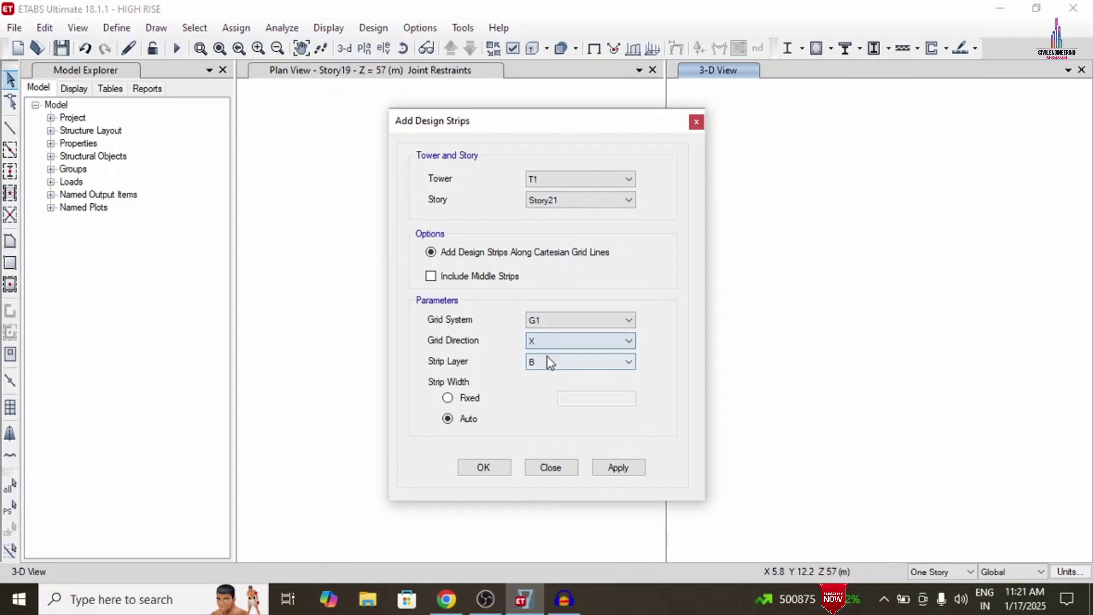
pyautogui.click(549, 360)
pyautogui.click(548, 374)
pyautogui.click(616, 470)
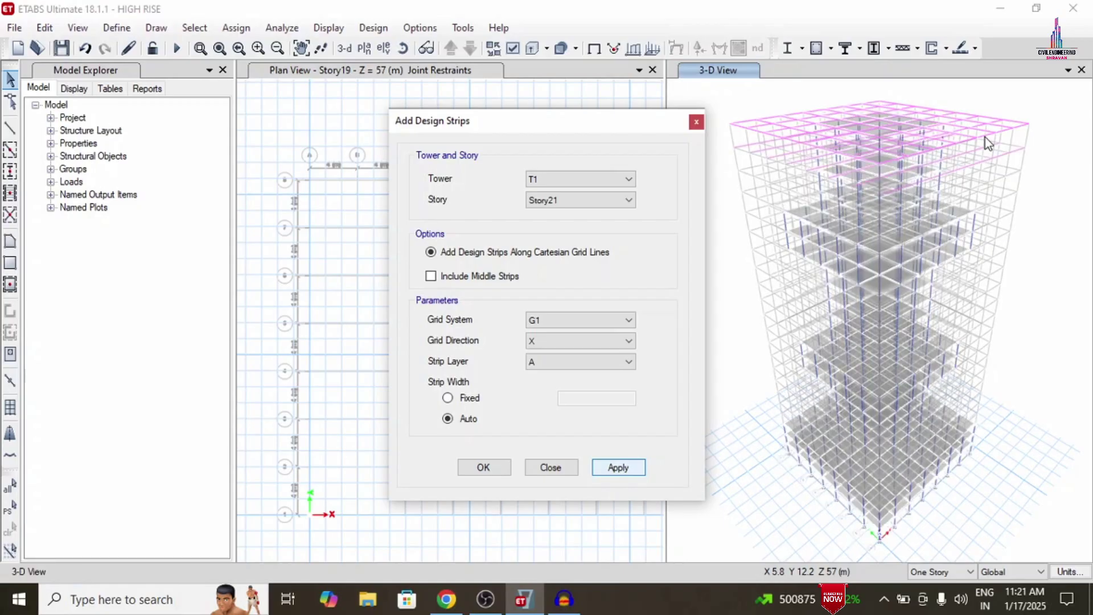
# Step: Add auto-width design strips on Story21 along the Y grid direction in strip layer B
pyautogui.click(626, 342)
pyautogui.click(603, 364)
pyautogui.click(598, 361)
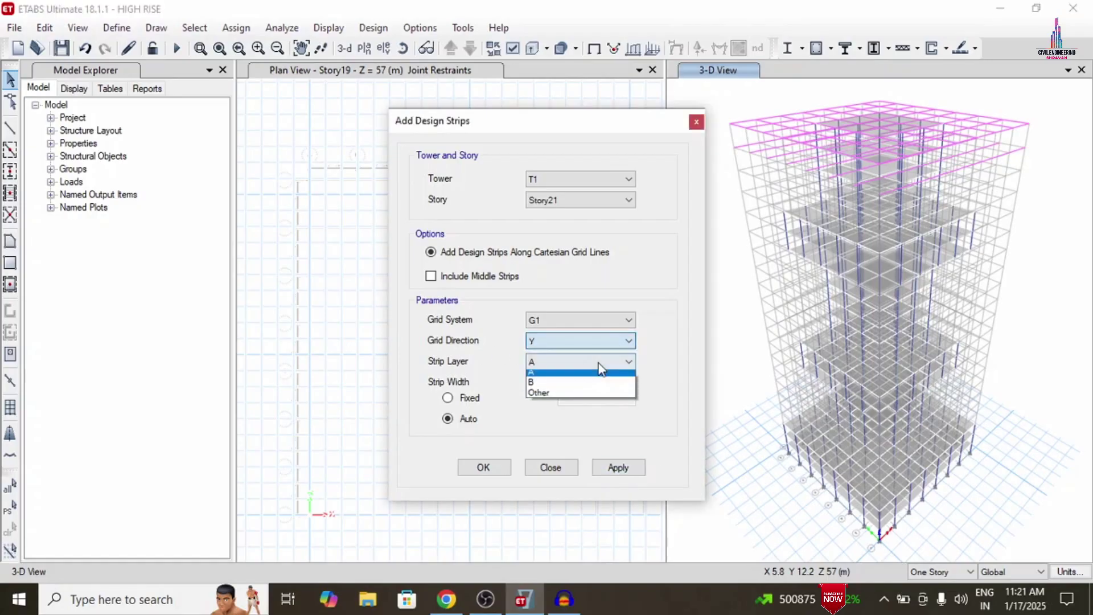
pyautogui.click(571, 385)
pyautogui.click(615, 480)
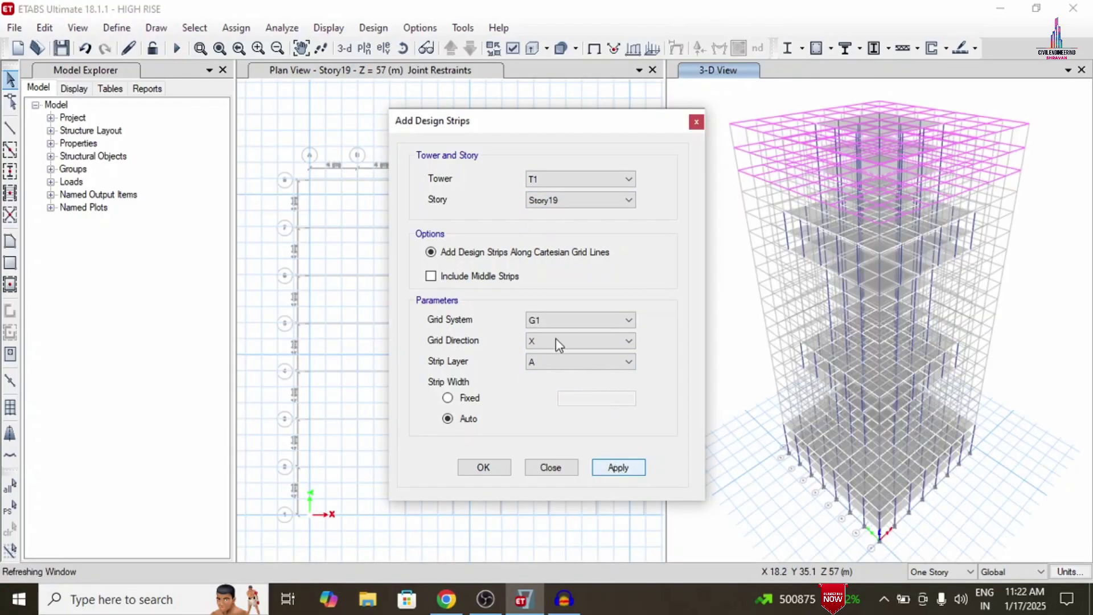
# Step: Add X-direction layer A and Y-direction layer B design strips on Story19 through Story16
pyautogui.click(618, 467)
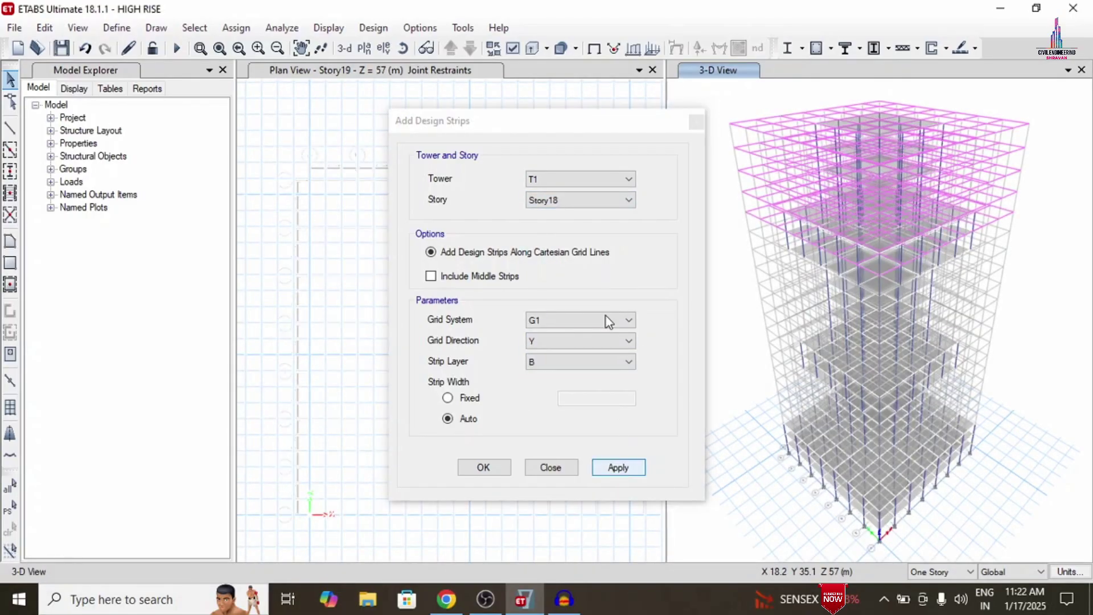
pyautogui.click(581, 340)
pyautogui.click(555, 354)
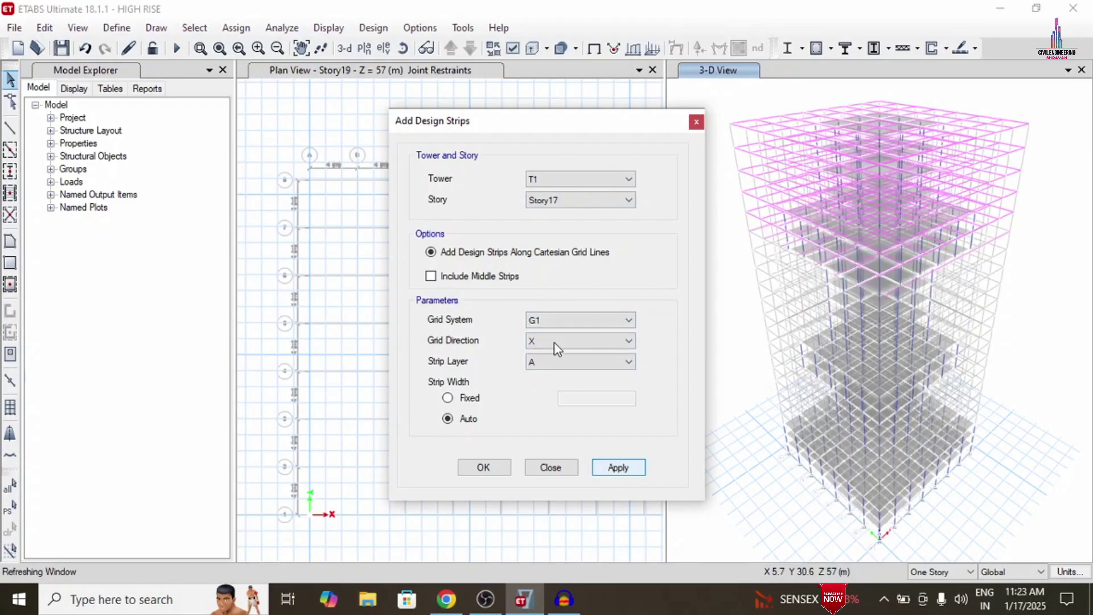
pyautogui.click(619, 467)
pyautogui.click(575, 340)
pyautogui.click(555, 355)
pyautogui.click(602, 471)
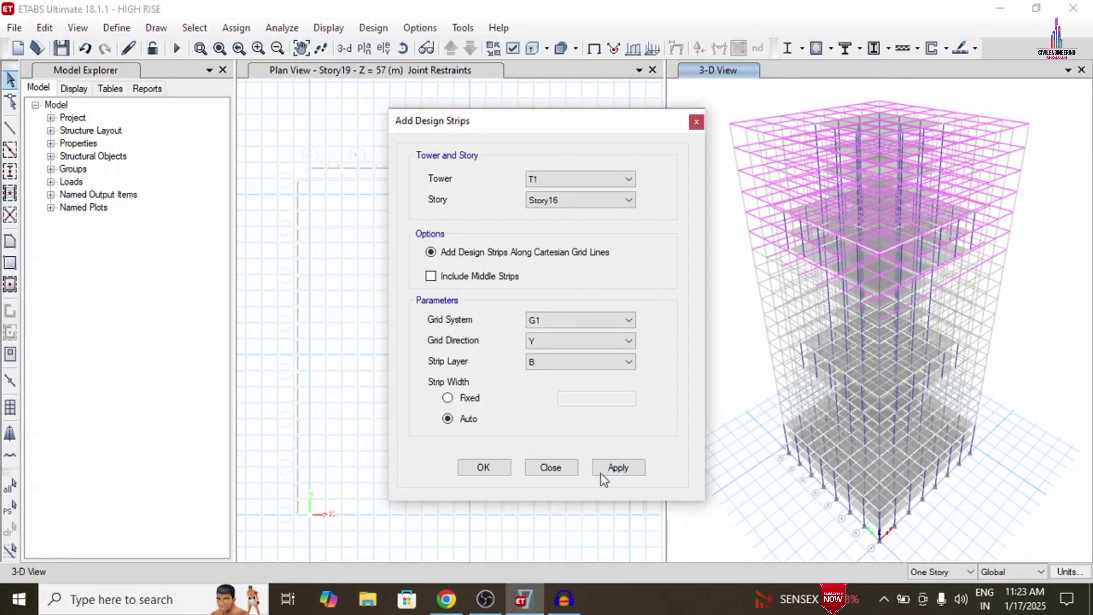
# Step: Add X-direction layer A and Y-direction layer B design strips on Story15 and Story14
pyautogui.click(581, 200)
pyautogui.click(565, 288)
pyautogui.click(575, 340)
pyautogui.click(555, 355)
pyautogui.click(581, 200)
pyautogui.click(565, 400)
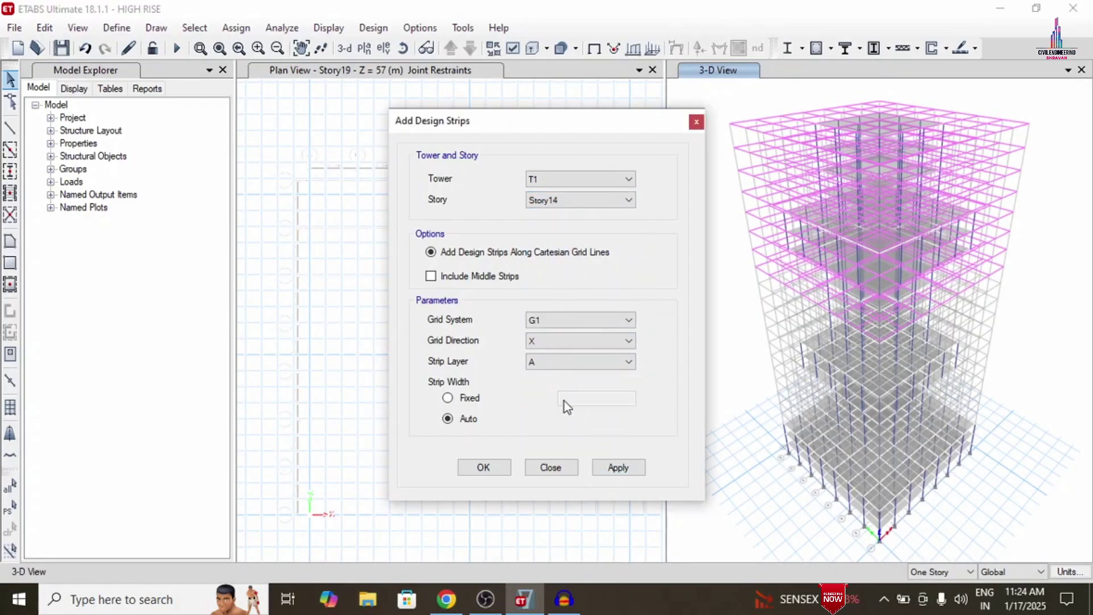
pyautogui.click(619, 467)
# Step: Add X-direction layer A and Y-direction layer B design strips on Story13 through Story9
pyautogui.click(621, 340)
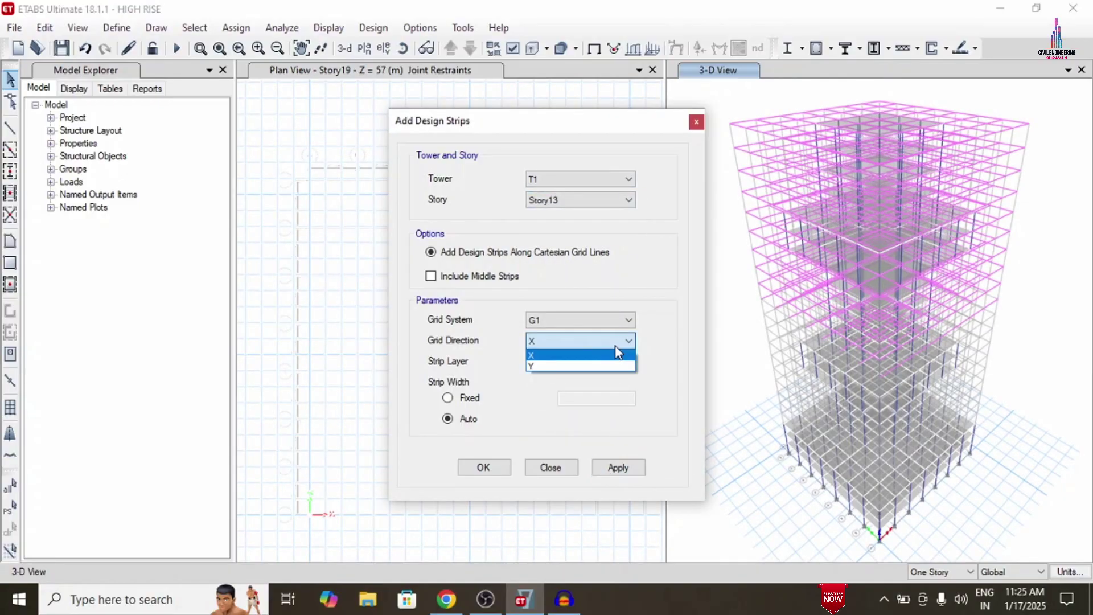
pyautogui.click(620, 351)
pyautogui.click(619, 467)
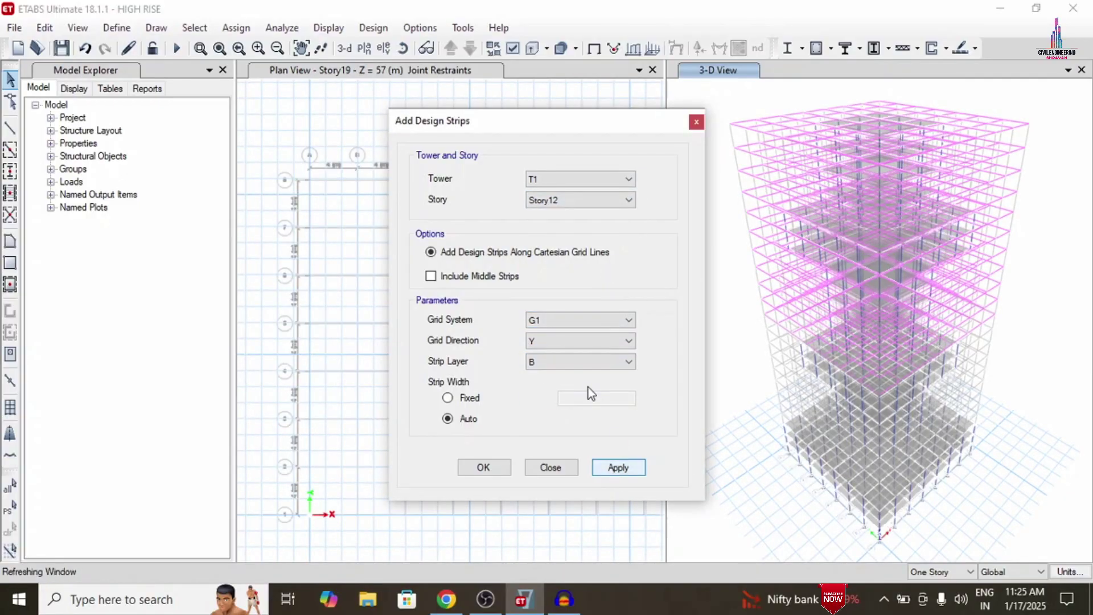
pyautogui.click(626, 341)
pyautogui.click(631, 350)
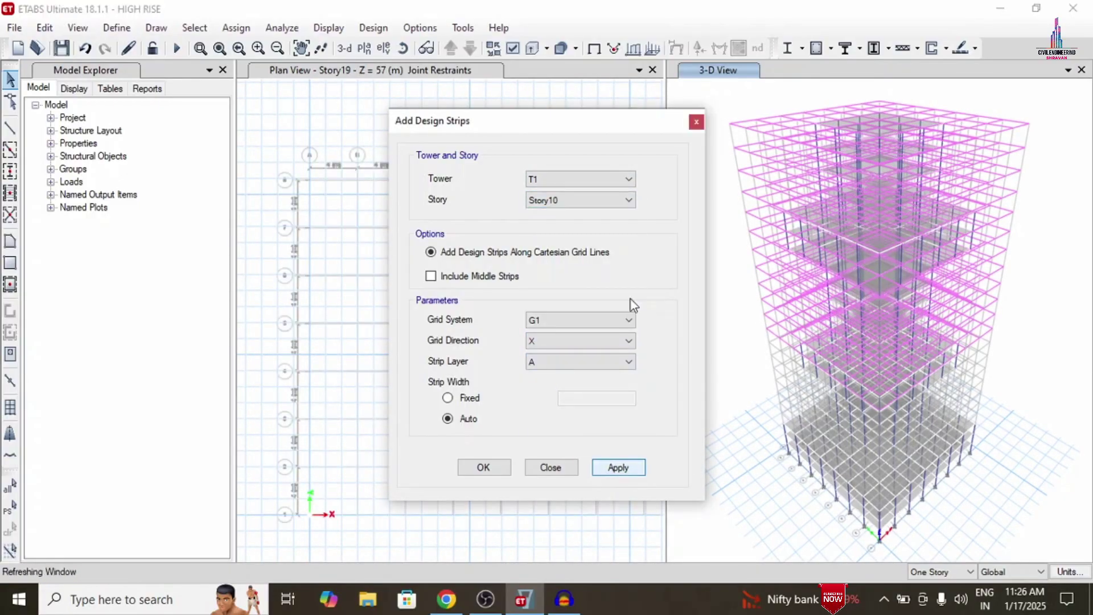
pyautogui.click(552, 341)
pyautogui.click(553, 358)
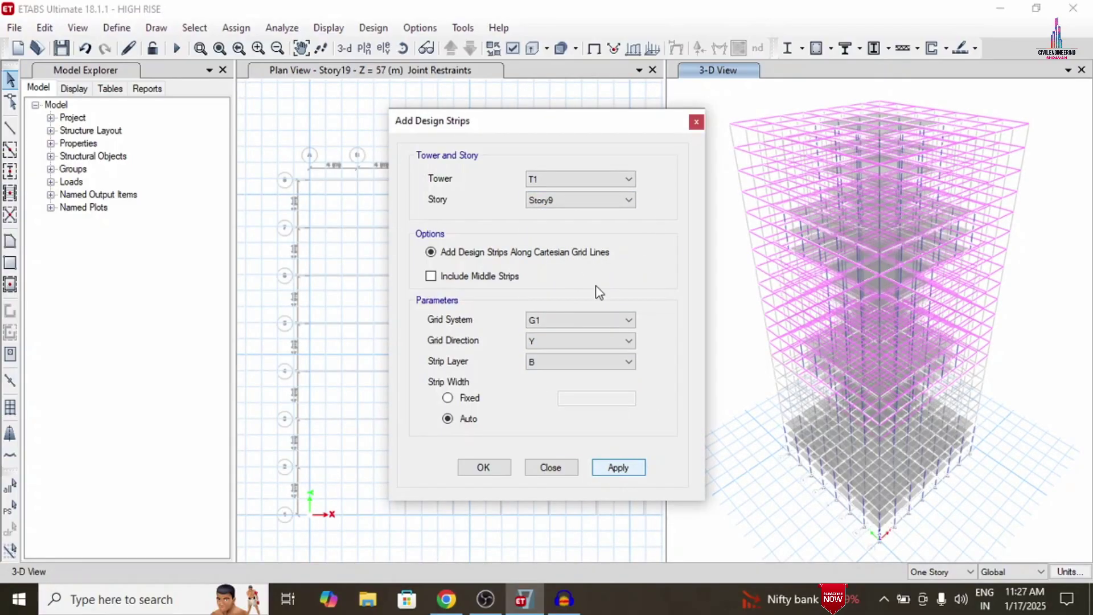
# Step: Add X-direction layer A and Y-direction layer B design strips on Story8 through Story5
pyautogui.click(570, 340)
pyautogui.click(596, 349)
pyautogui.click(596, 346)
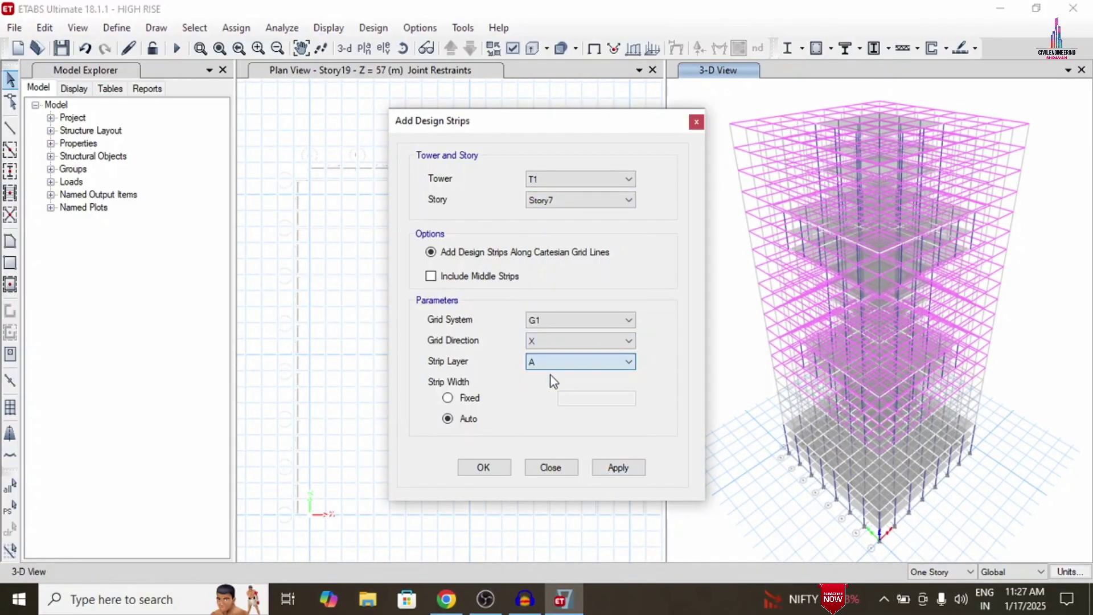
pyautogui.click(552, 367)
pyautogui.click(604, 341)
pyautogui.click(604, 342)
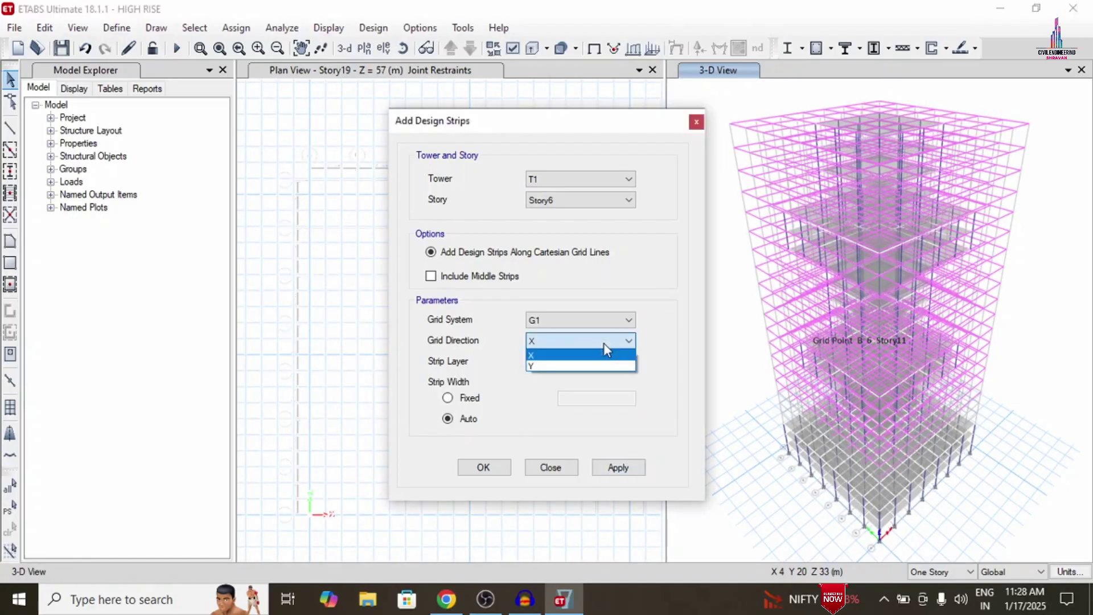
pyautogui.click(603, 349)
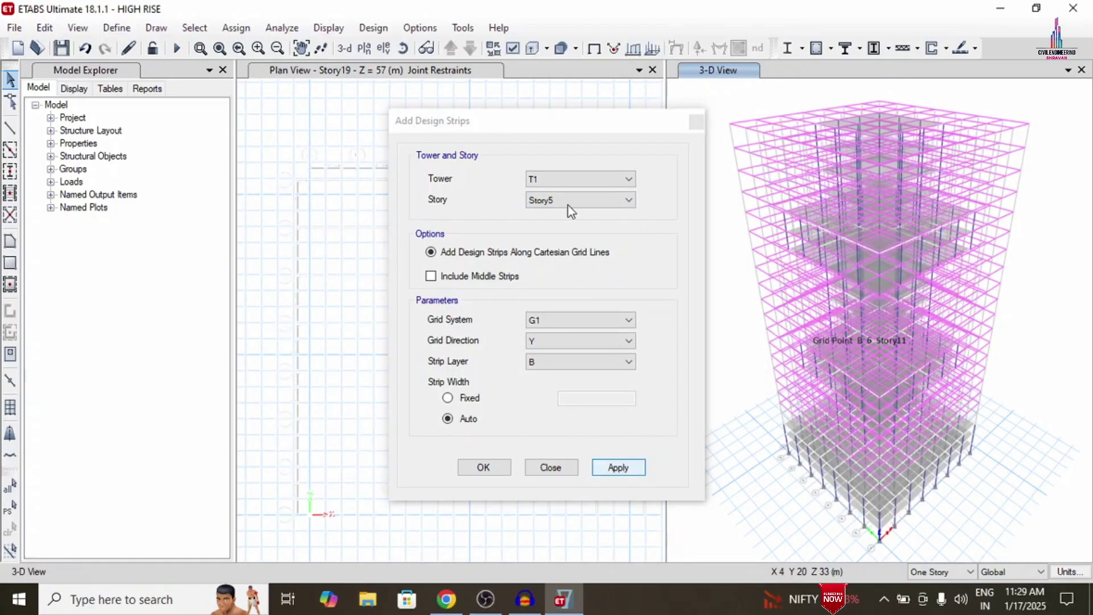
# Step: Add X-direction layer A and Y-direction layer B design strips on Story4 through Story2
pyautogui.click(628, 341)
pyautogui.click(572, 360)
pyautogui.click(621, 470)
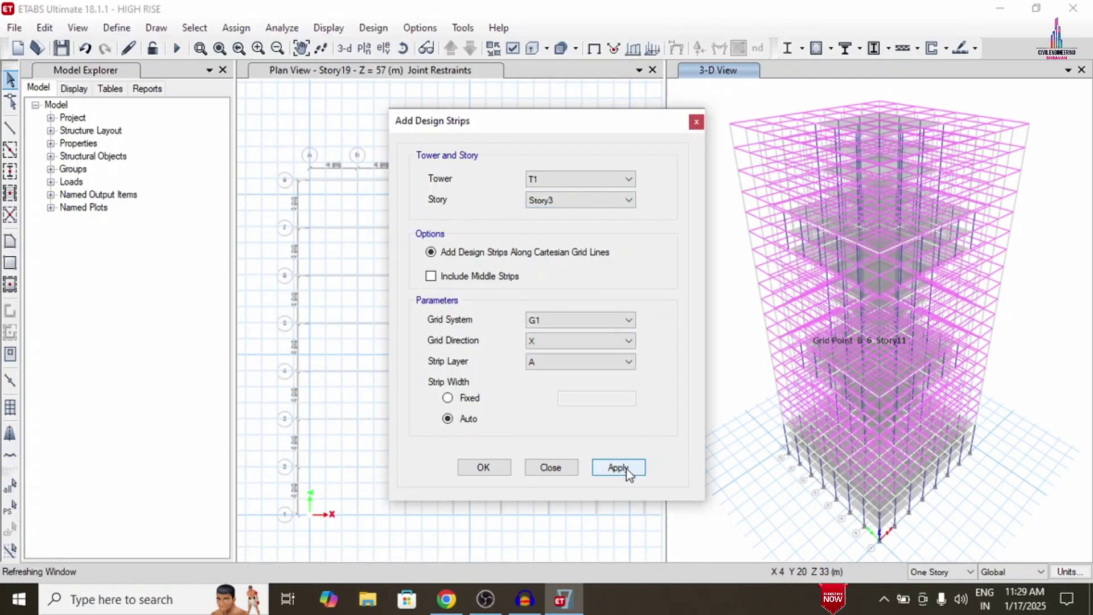
pyautogui.click(616, 469)
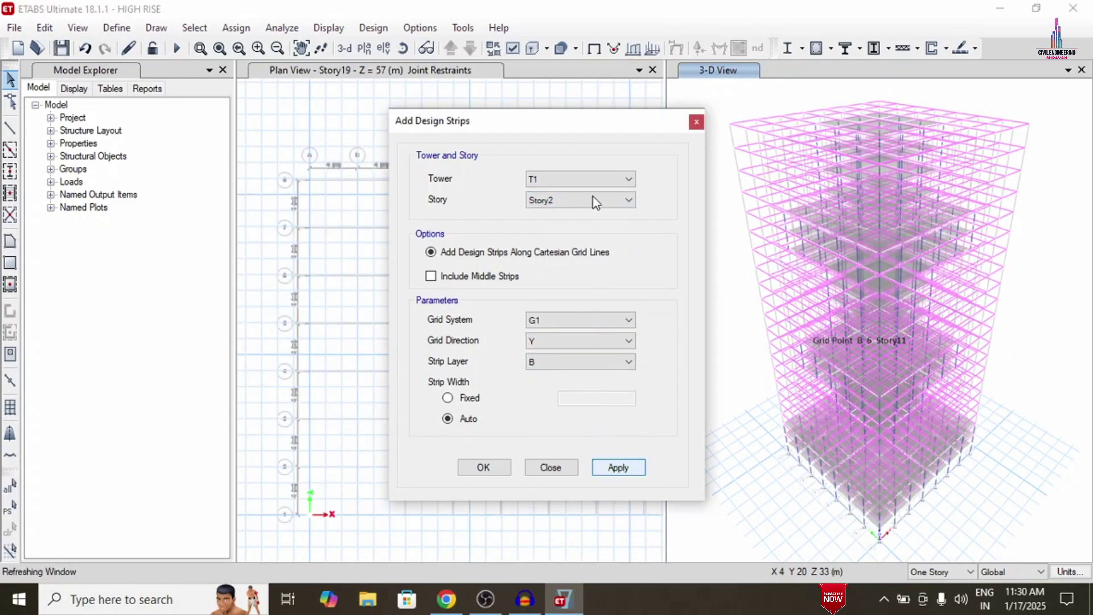
# Step: Add X-direction layer A and Y-direction layer B design strips on Story1
pyautogui.click(628, 200)
pyautogui.click(575, 439)
pyautogui.click(628, 362)
pyautogui.click(576, 364)
pyautogui.click(618, 467)
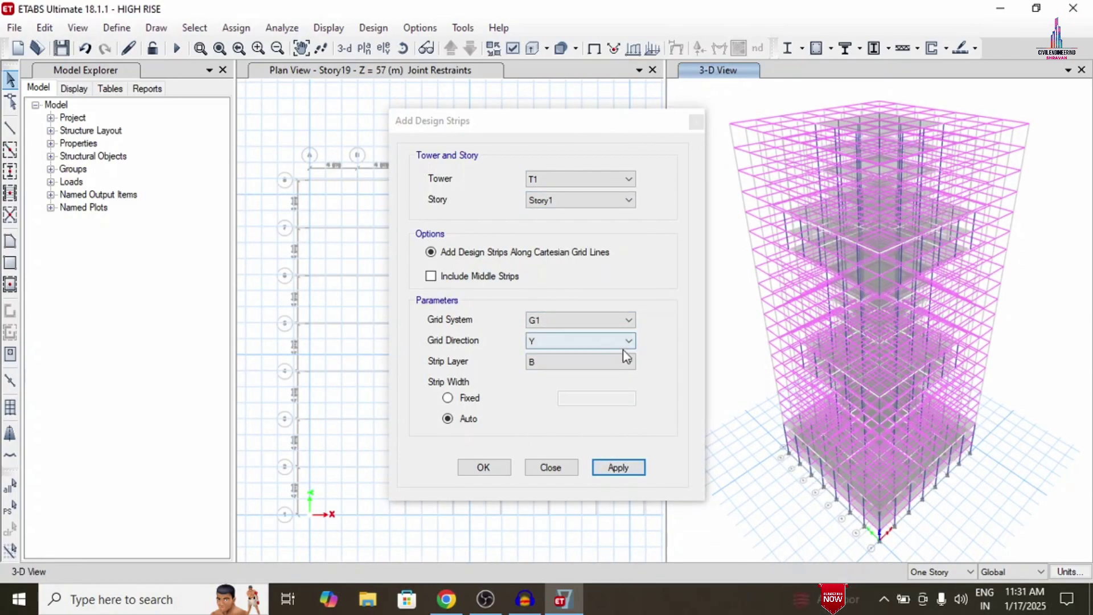
# Step: Accept the design strip settings and run the analysis of the model
pyautogui.click(491, 468)
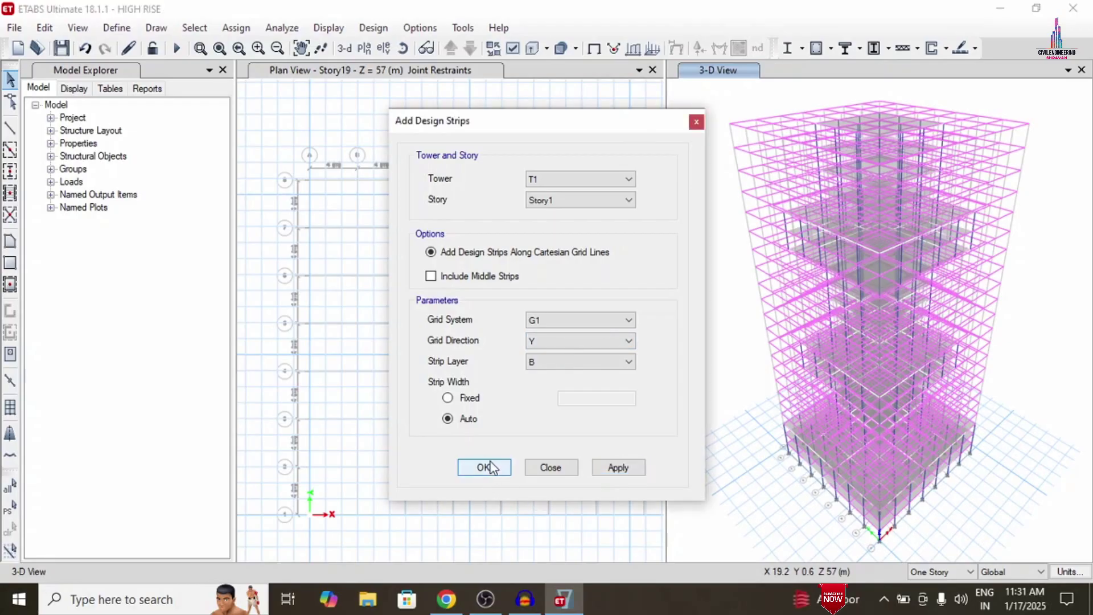
pyautogui.click(491, 467)
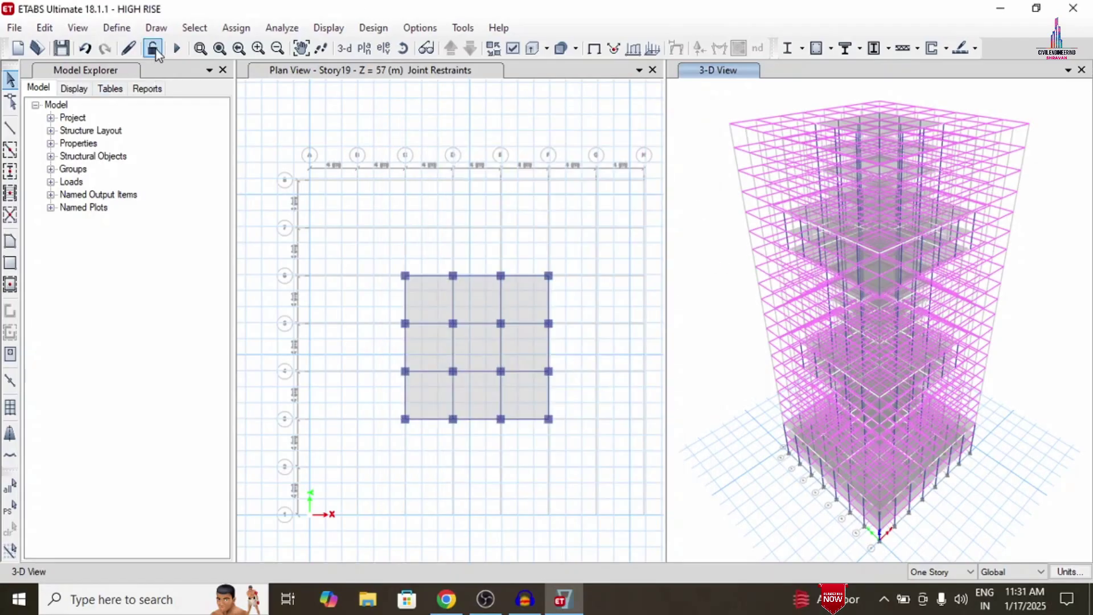
pyautogui.click(174, 51)
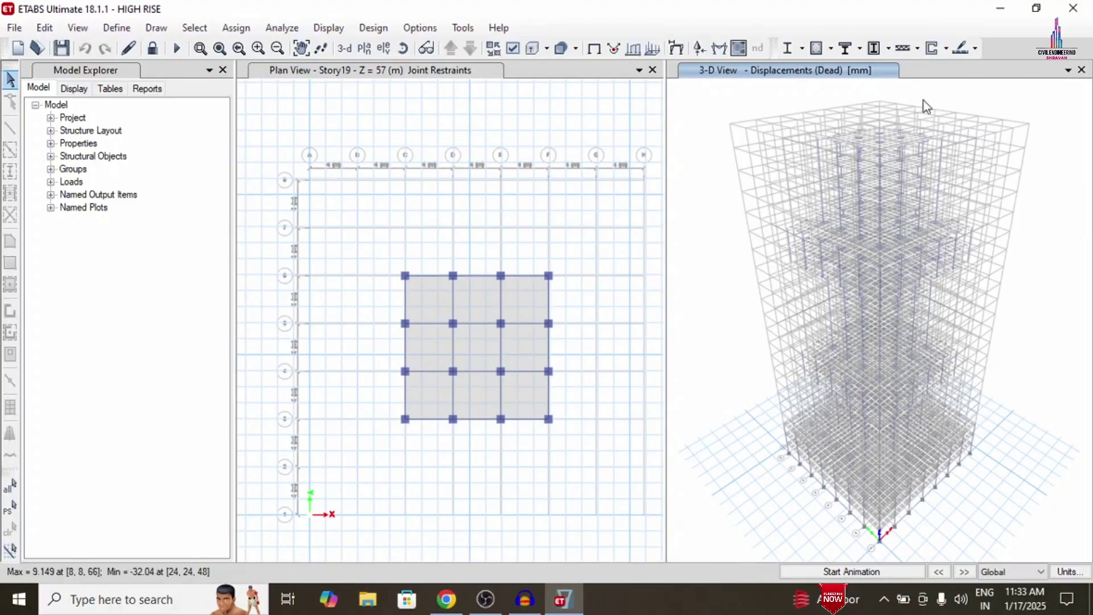
# Step: Open the concrete frame design preferences for review
pyautogui.moveTo(893, 266)
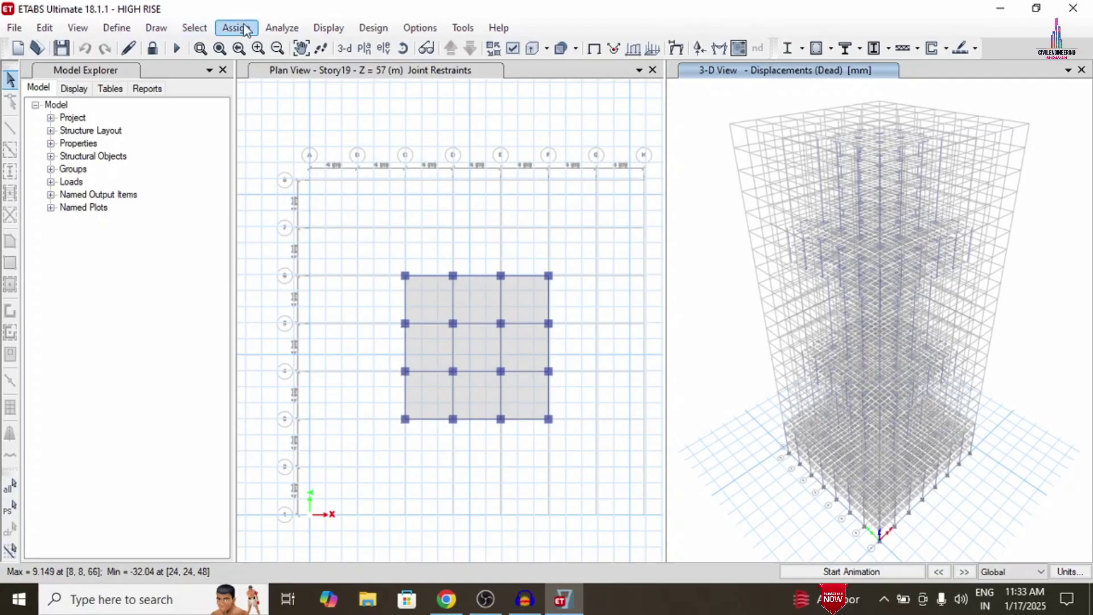
pyautogui.click(369, 28)
pyautogui.moveTo(438, 68)
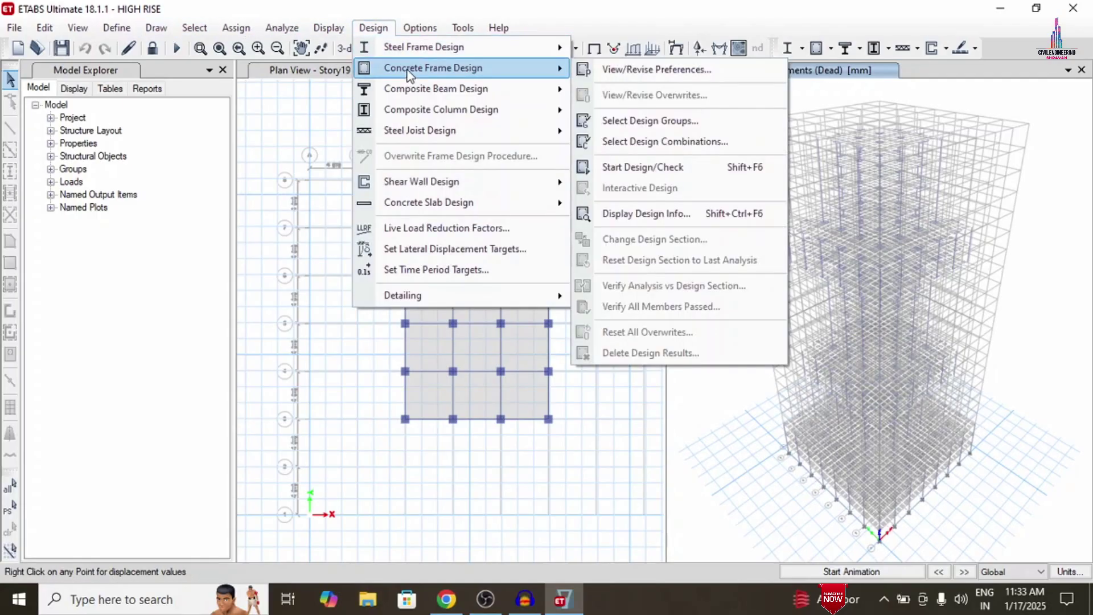
pyautogui.click(627, 69)
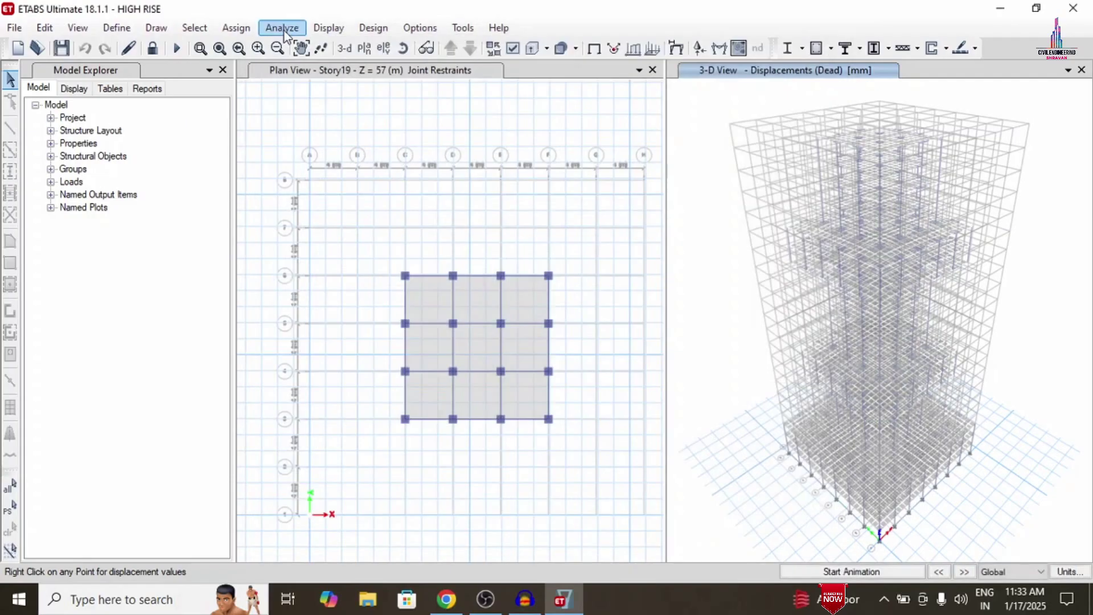
# Step: Run the concrete frame design check on the analysed model
pyautogui.click(373, 27)
pyautogui.moveTo(397, 71)
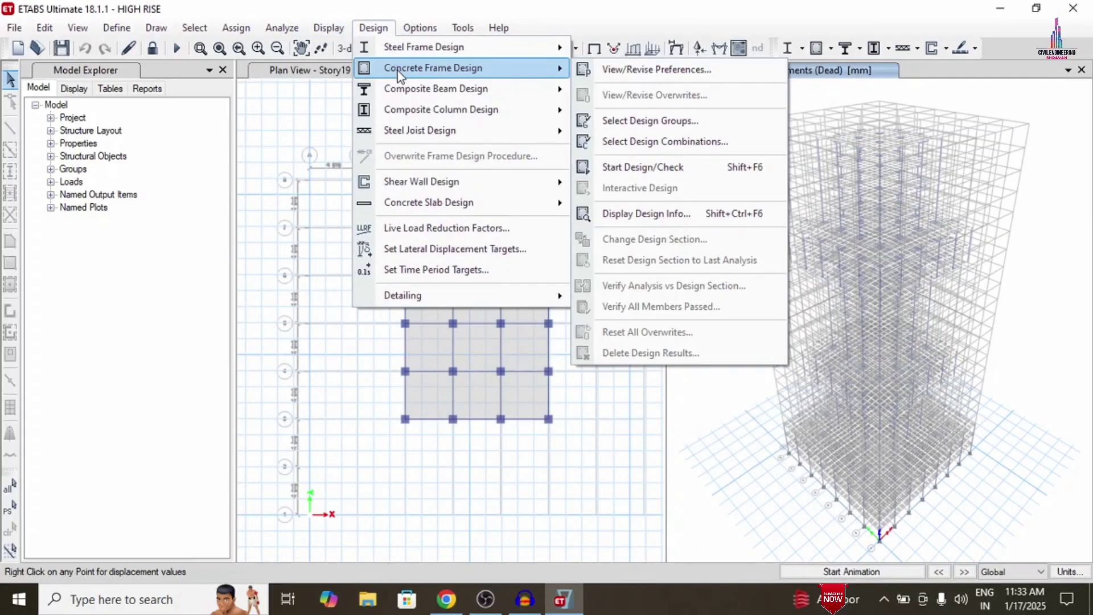
pyautogui.click(636, 168)
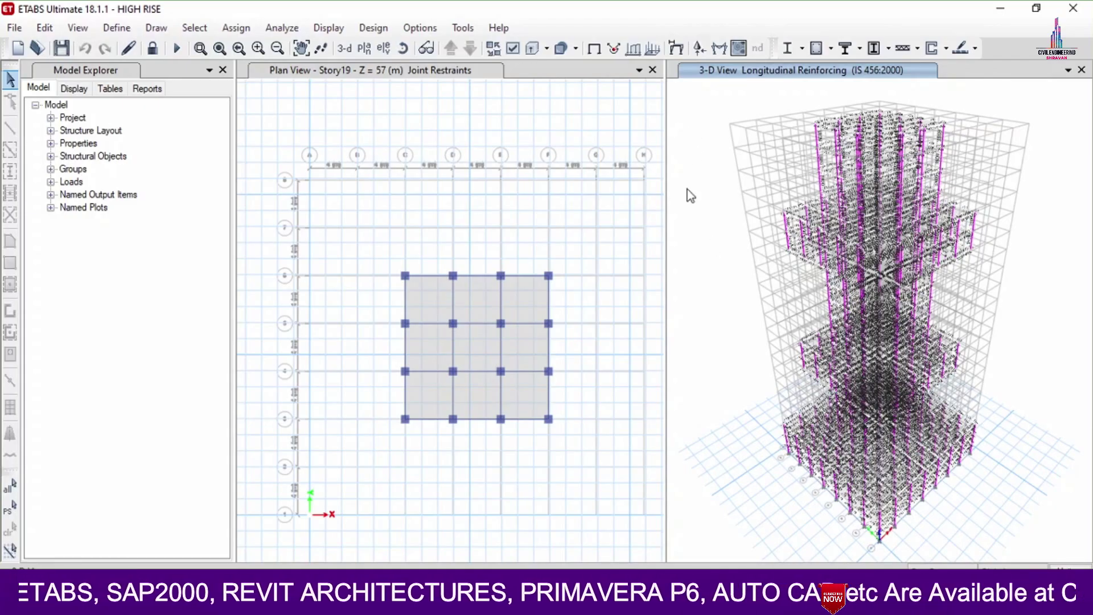
# Step: Review the concrete slab design preferences and accept IS 456:2000 as the design code
pyautogui.click(385, 30)
pyautogui.moveTo(408, 73)
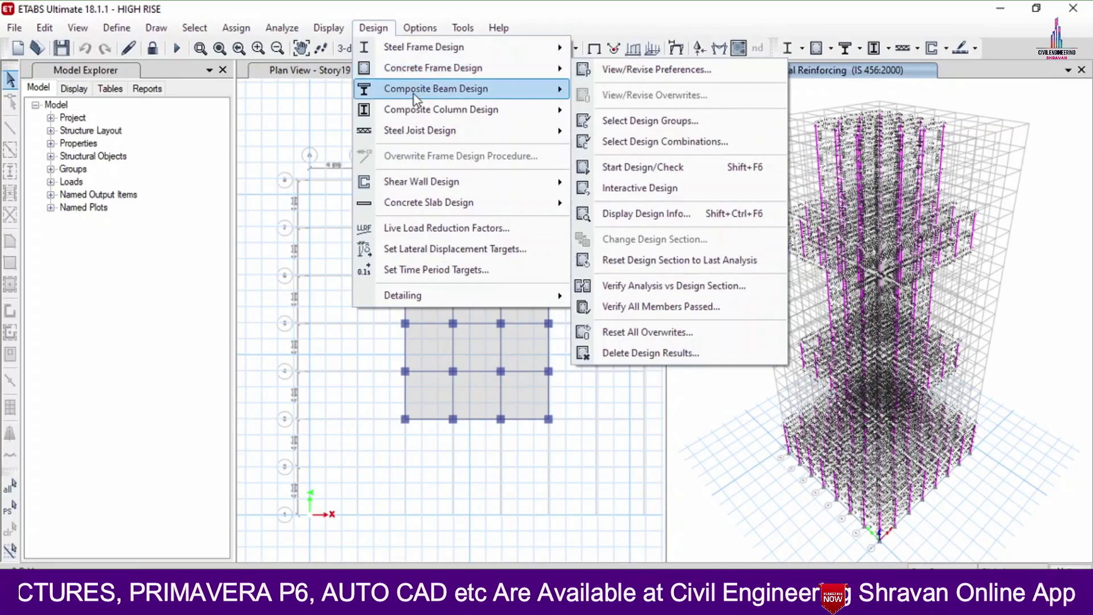
pyautogui.moveTo(420, 202)
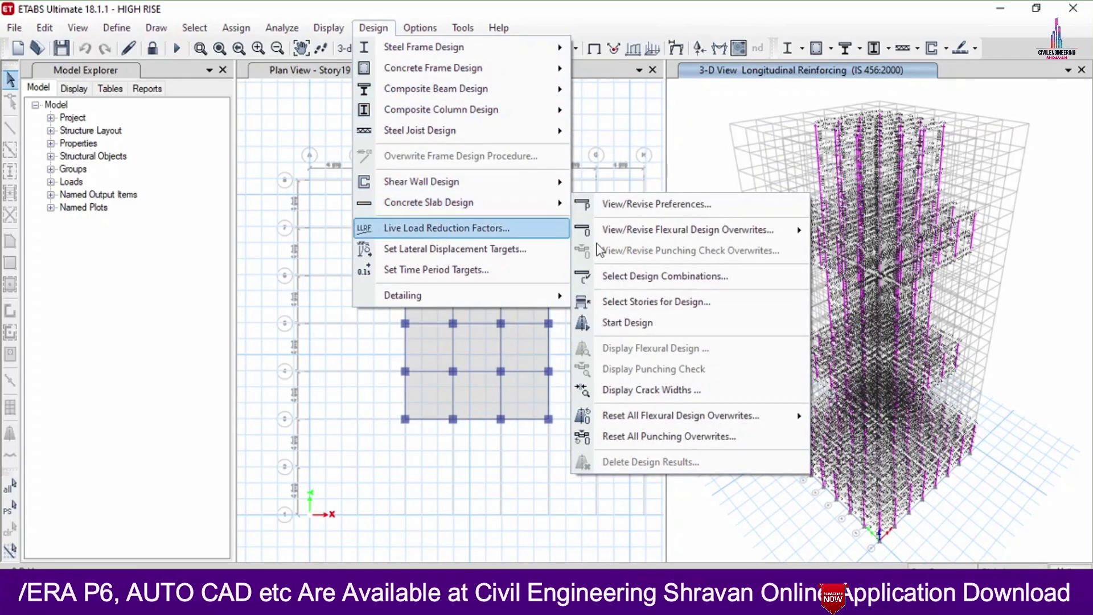
pyautogui.click(617, 204)
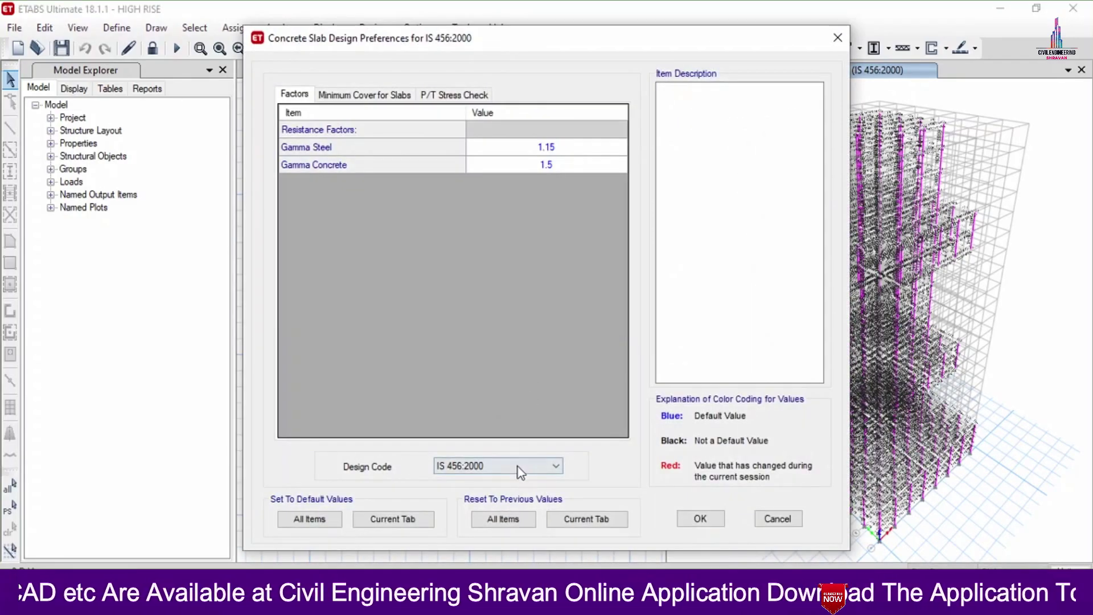
pyautogui.click(699, 519)
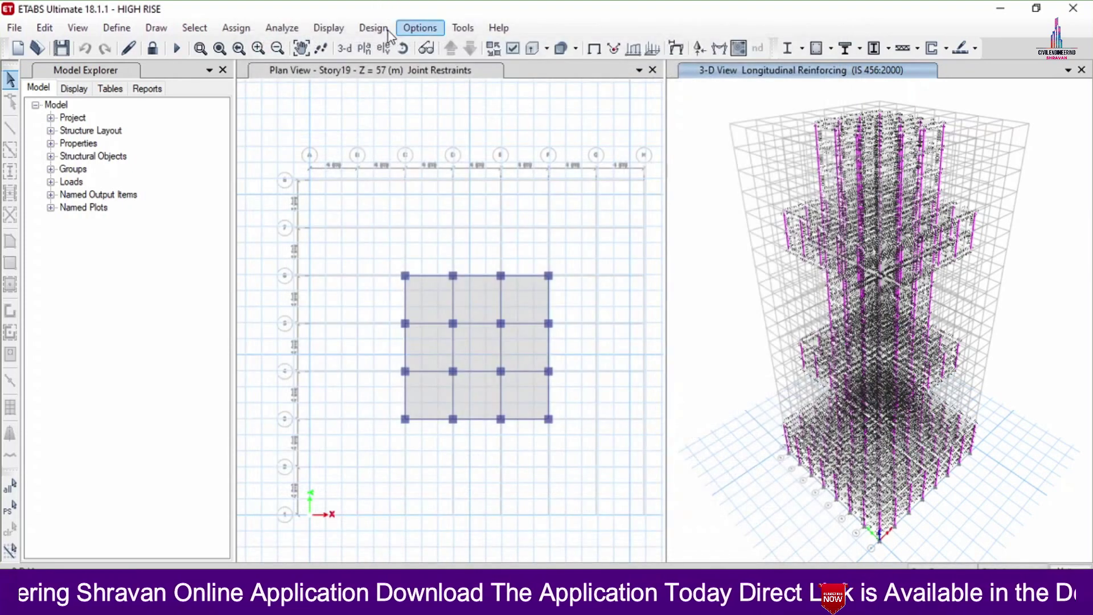
# Step: Run the concrete slab design for all stories from Story22 down to Story1, leaving out Base
pyautogui.click(374, 28)
pyautogui.moveTo(422, 207)
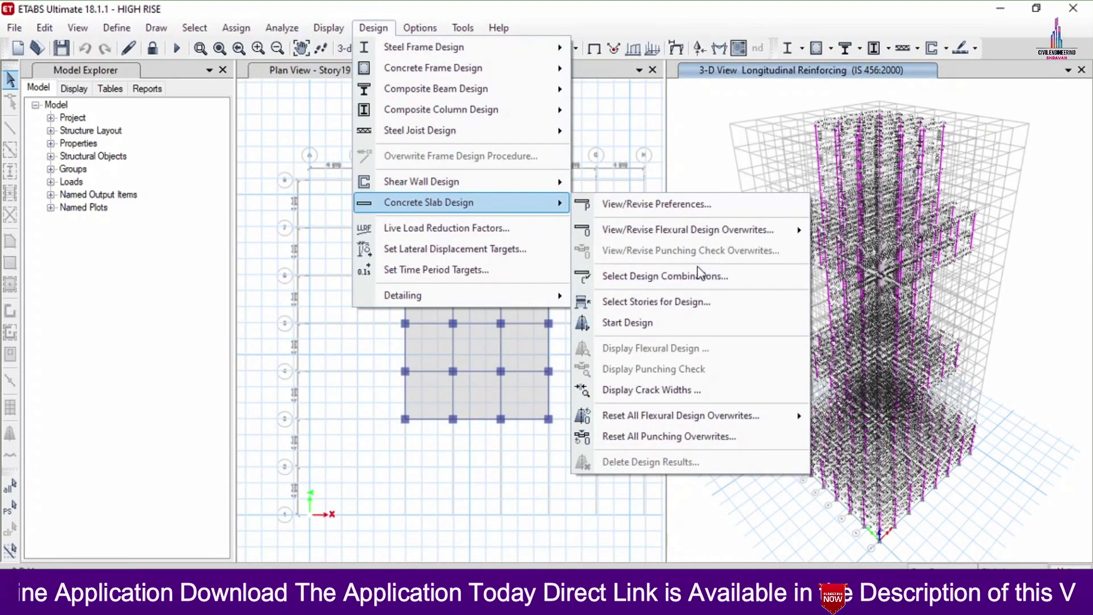
pyautogui.click(644, 324)
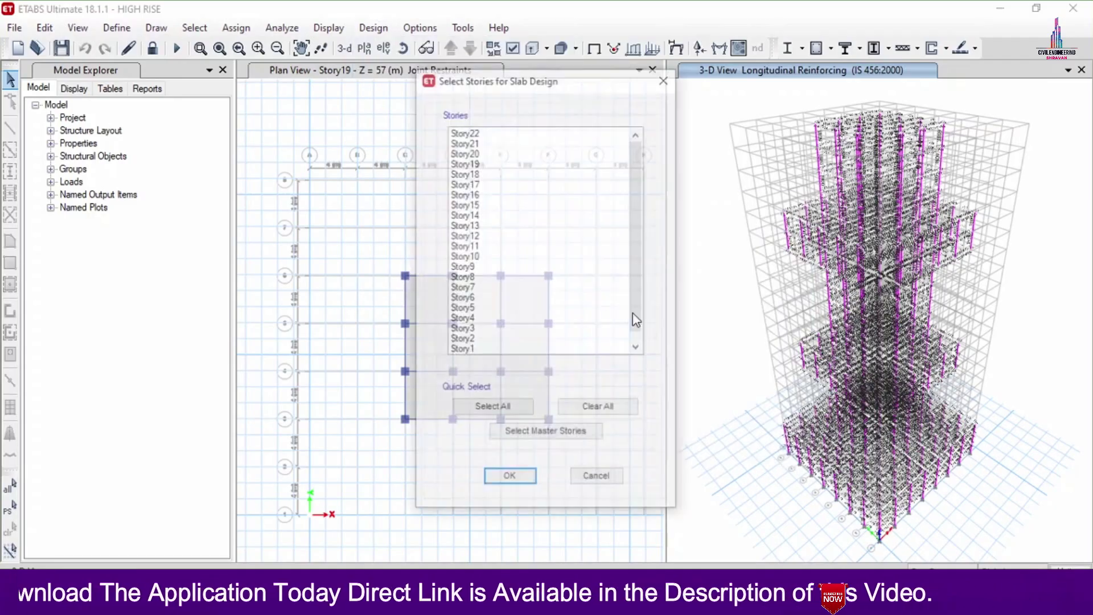
pyautogui.moveTo(481, 132); pyautogui.dragTo(503, 348)
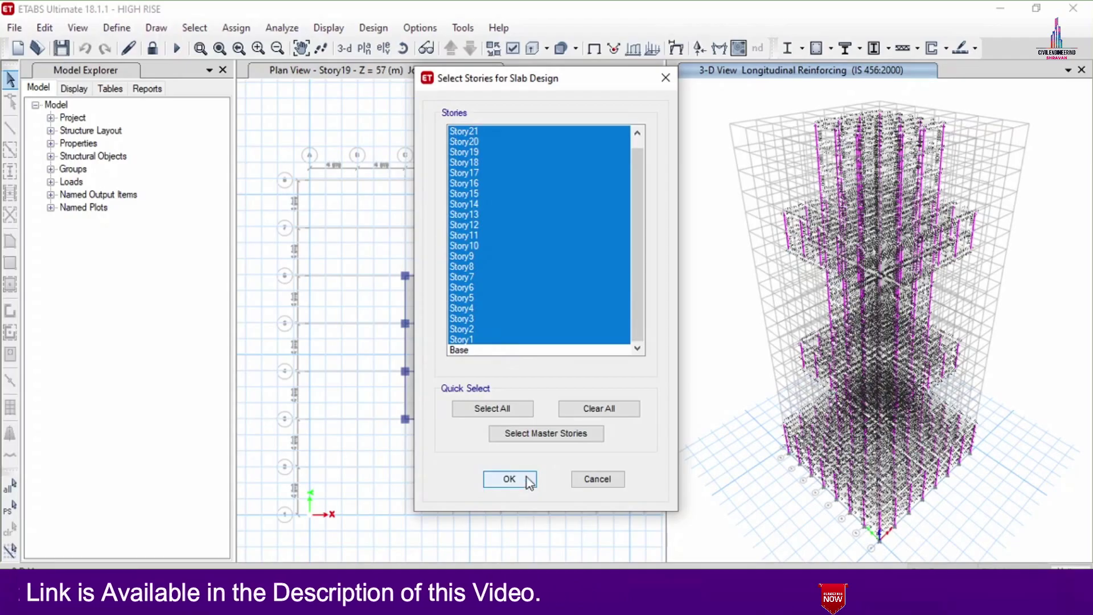
pyautogui.click(509, 479)
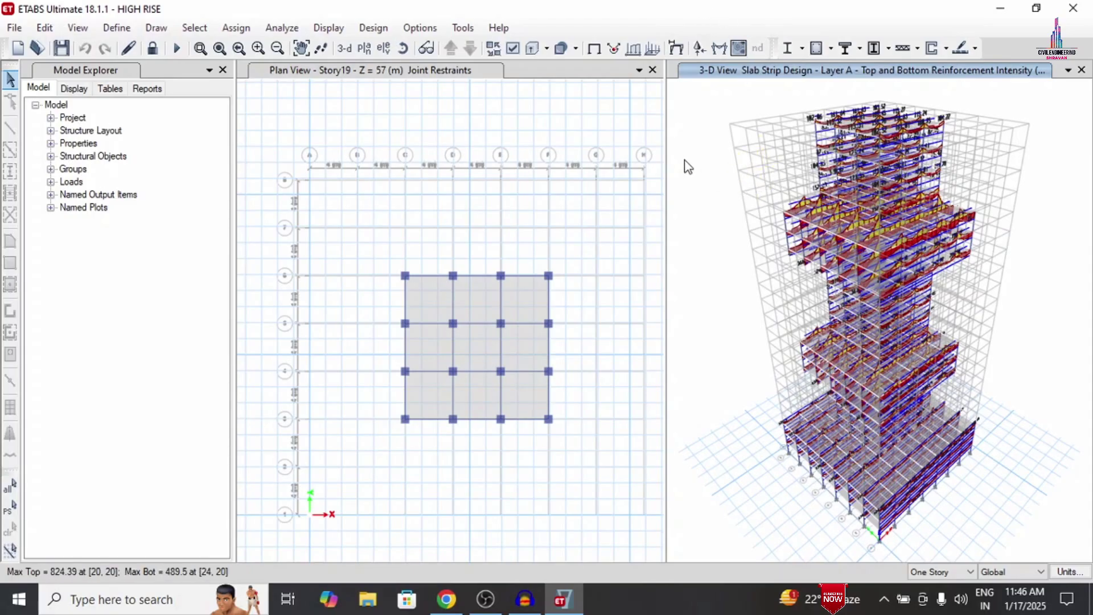
# Step: Save the designed model and close ETABS
pyautogui.click(13, 27)
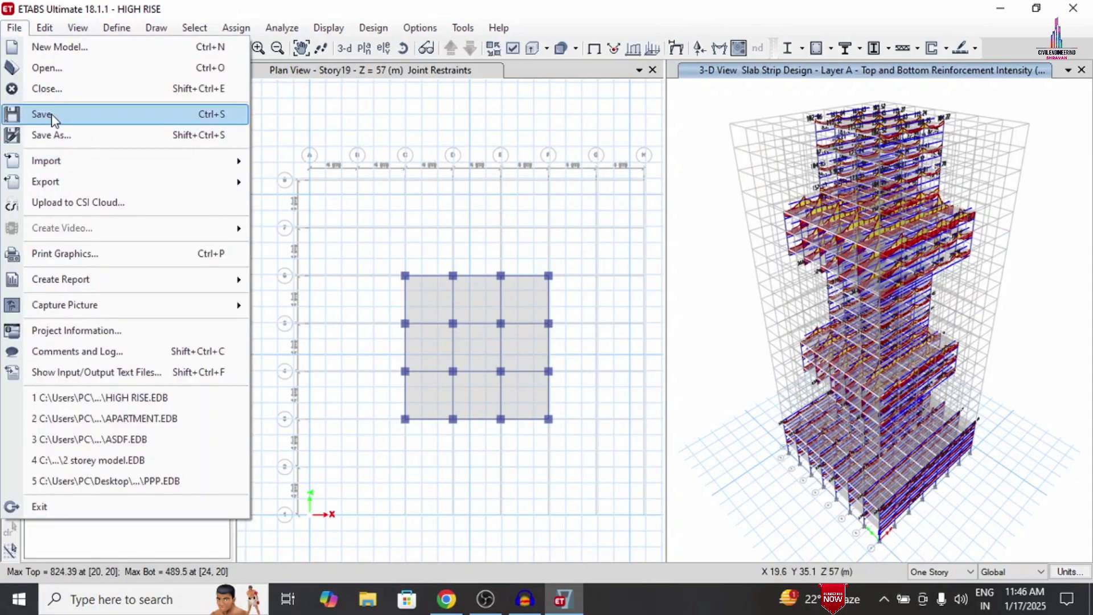
pyautogui.click(53, 113)
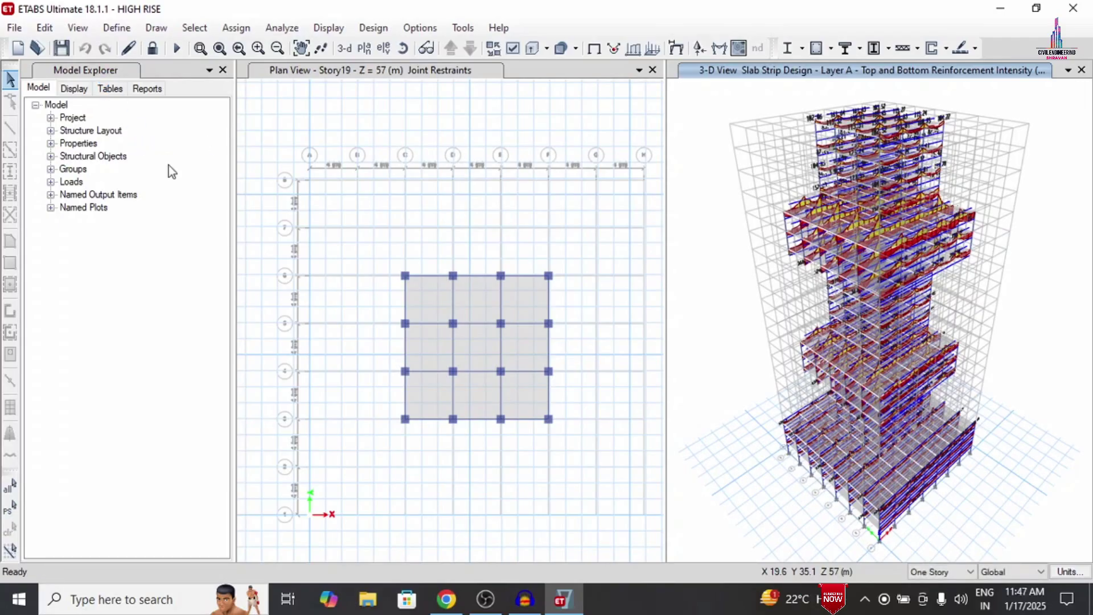
pyautogui.click(1076, 8)
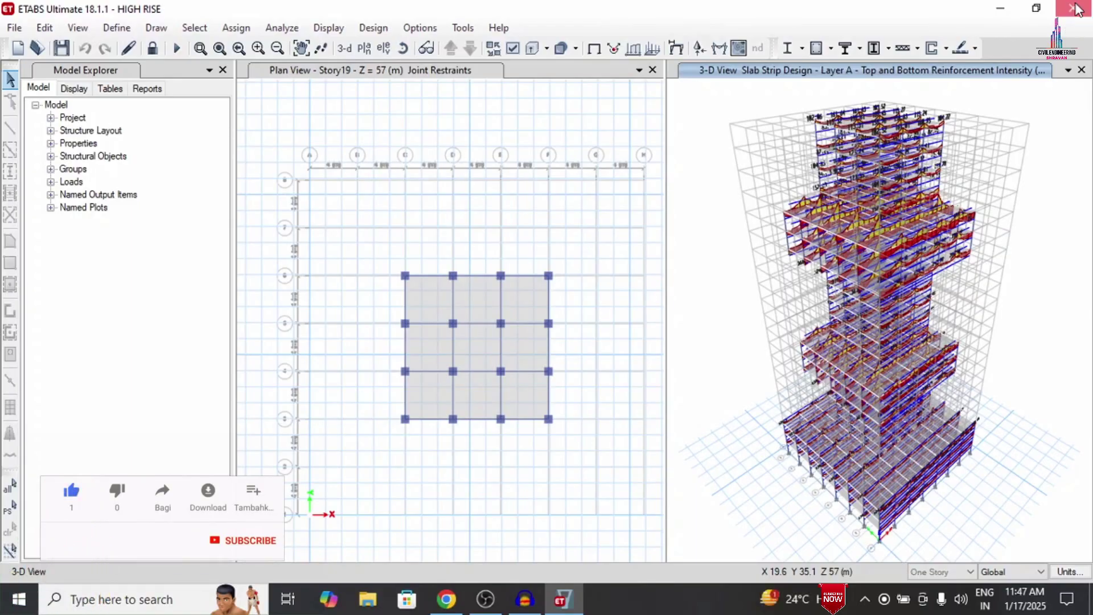
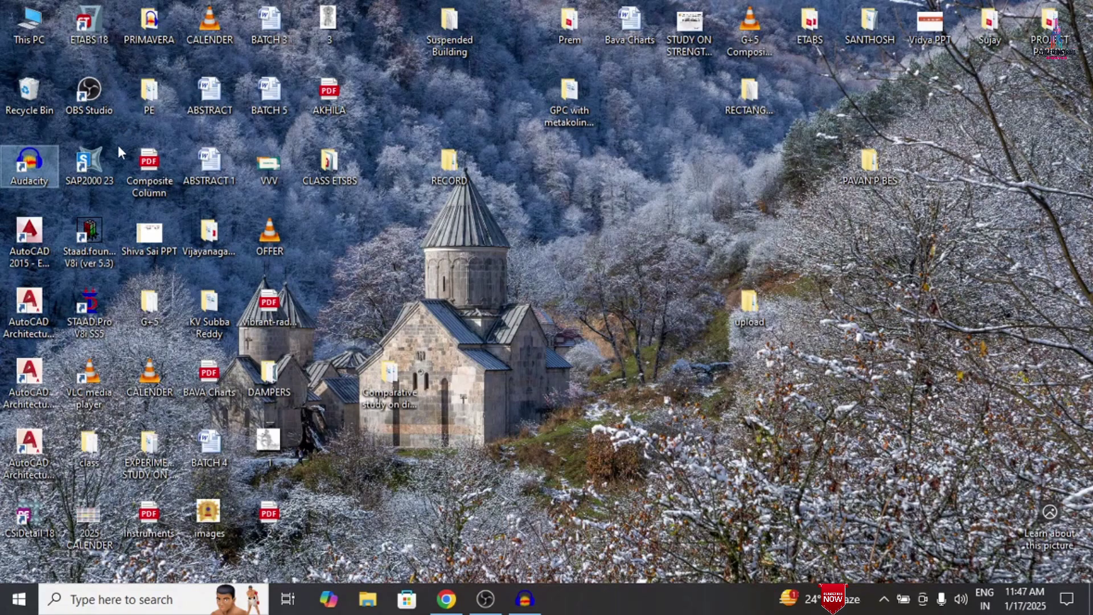
# Step: Launch CSiDetail 18 from the desktop, maximize it and start a new detailing project
pyautogui.click(34, 514)
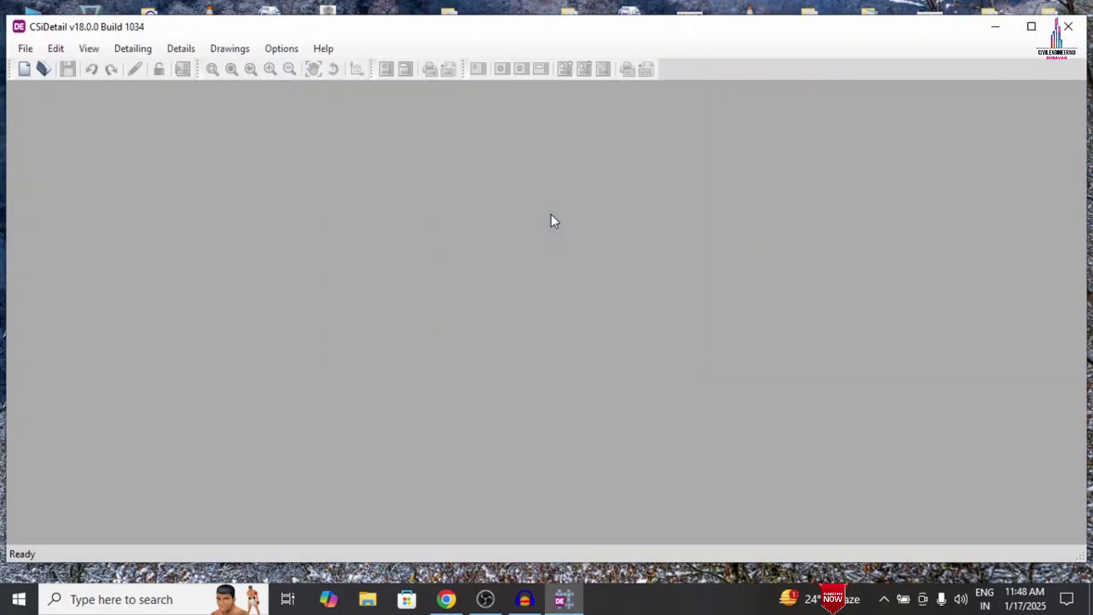
pyautogui.click(1032, 26)
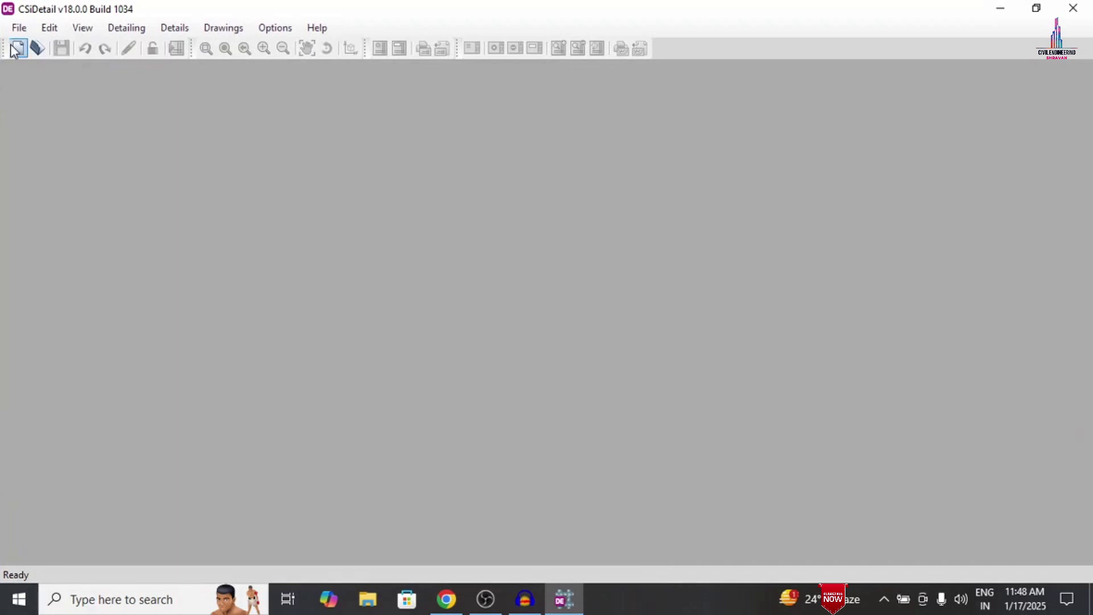
pyautogui.click(20, 27)
pyautogui.click(37, 47)
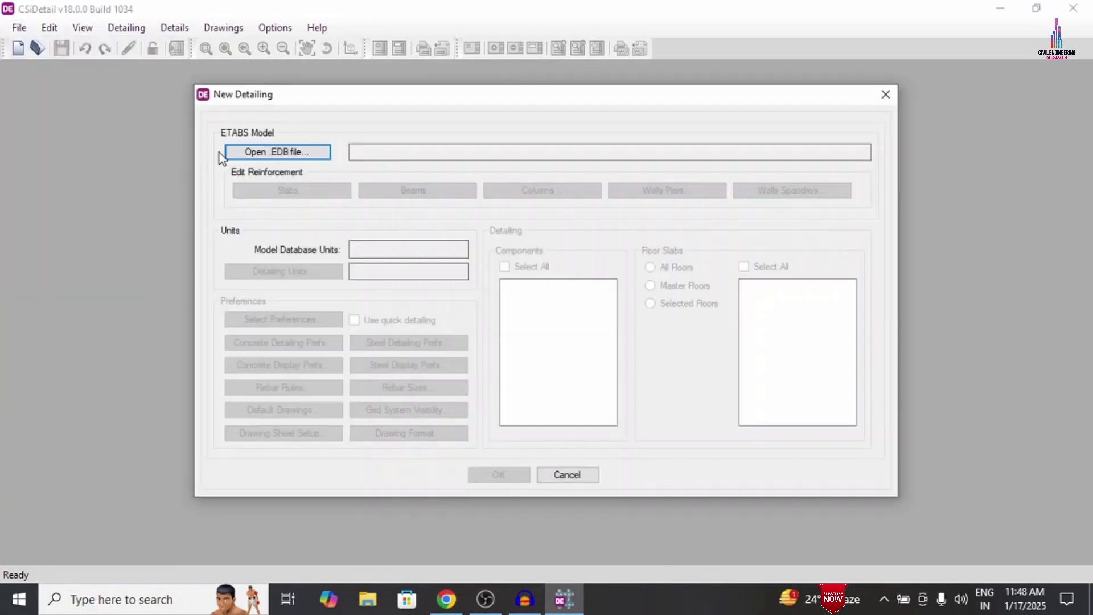
# Step: Load the ETABS model HIGH RISE from the CLASS ETSBS folder on the Desktop into the new detailing project
pyautogui.click(236, 152)
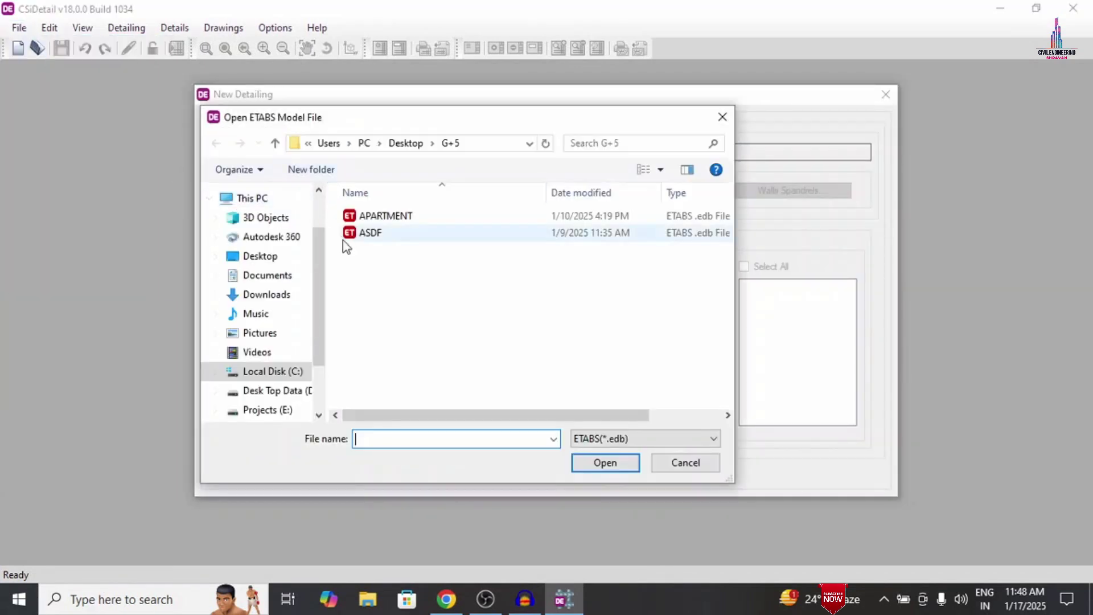
pyautogui.click(393, 147)
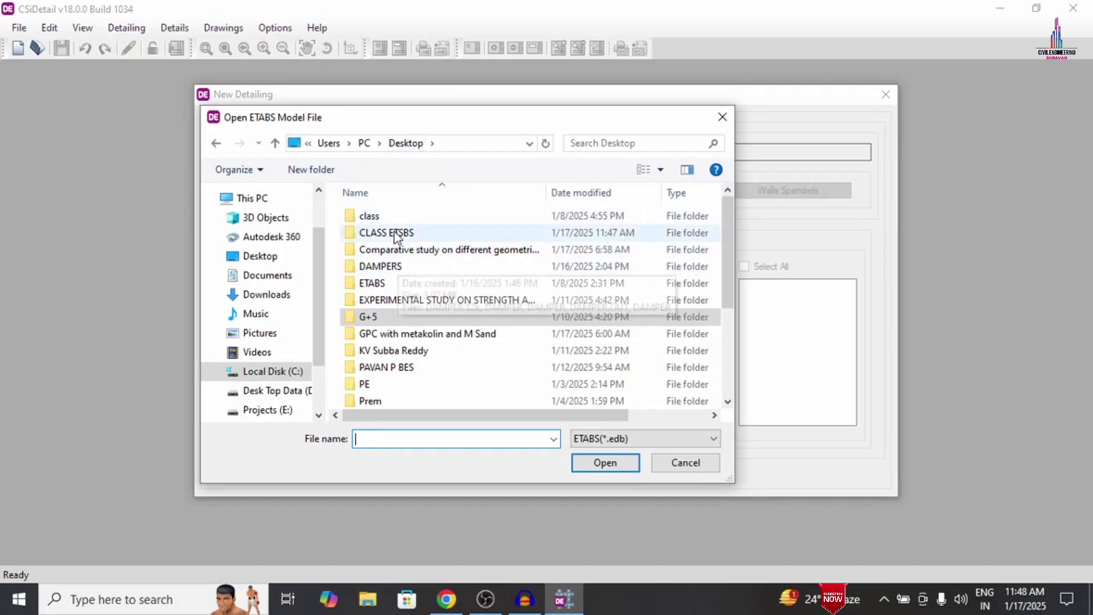
pyautogui.doubleClick(403, 234)
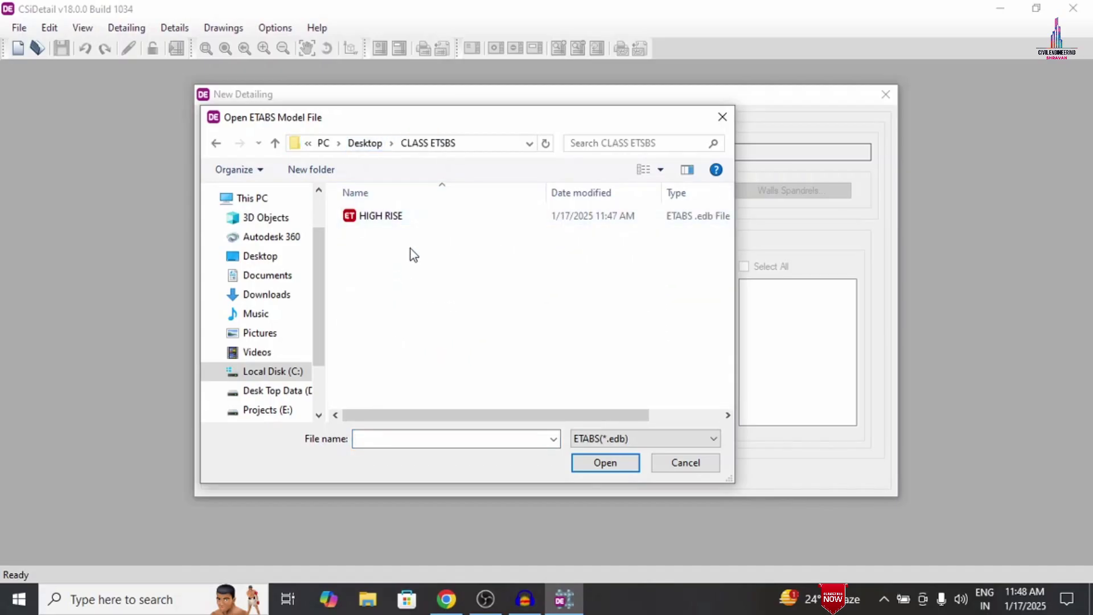
pyautogui.doubleClick(411, 216)
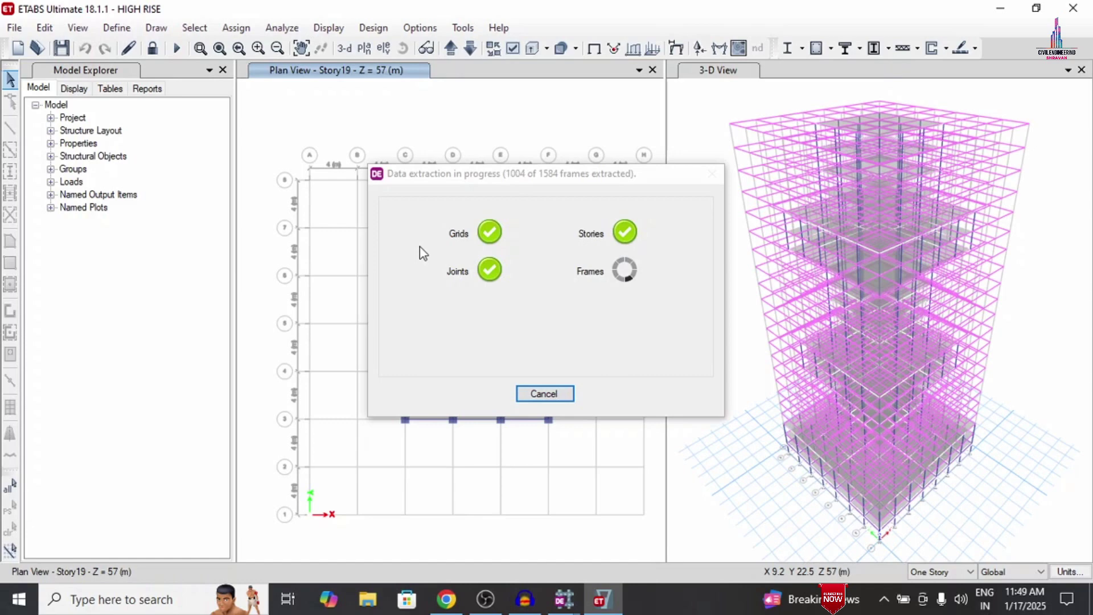
pyautogui.click(539, 412)
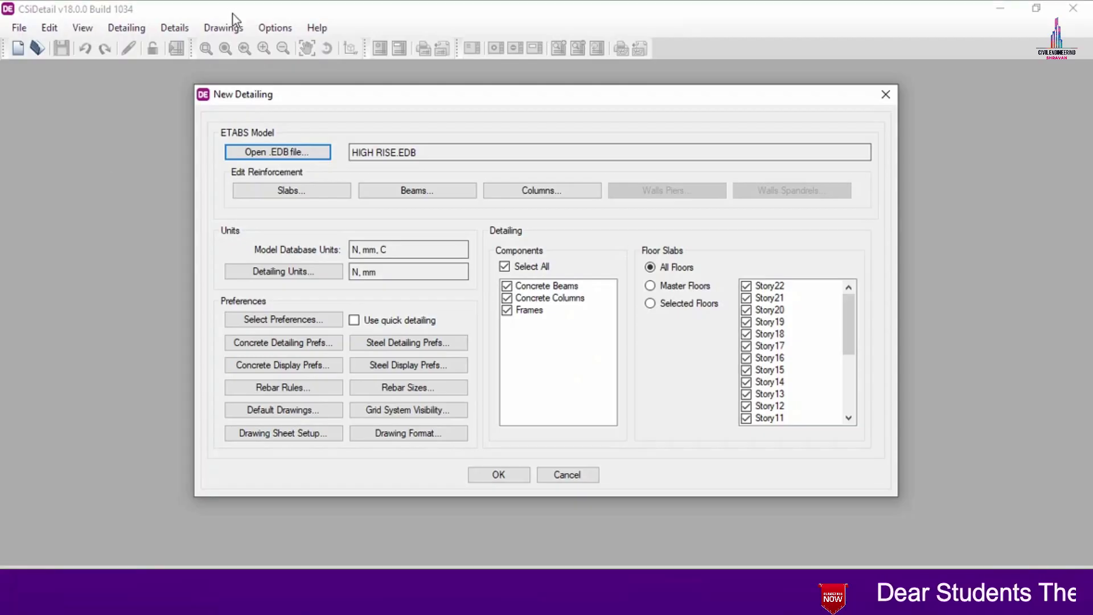
# Step: Set the detailing units to kilonewton for force and ton for rebar weight, keeping the User (Custom) rebar set
pyautogui.click(293, 268)
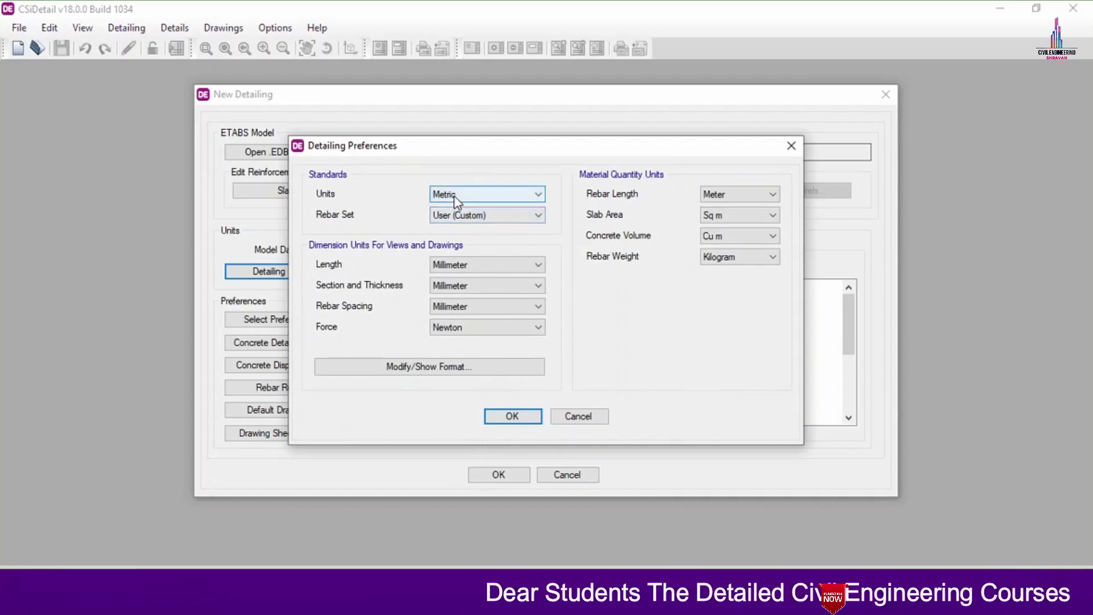
pyautogui.click(454, 214)
pyautogui.click(453, 213)
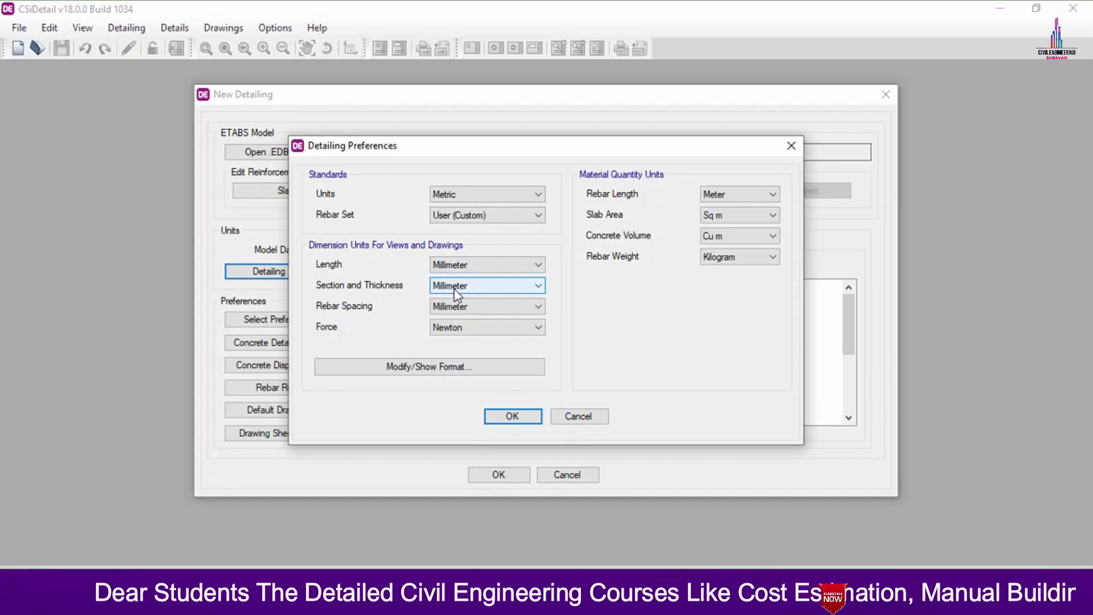
pyautogui.click(469, 329)
pyautogui.click(456, 356)
pyautogui.click(717, 256)
pyautogui.click(715, 287)
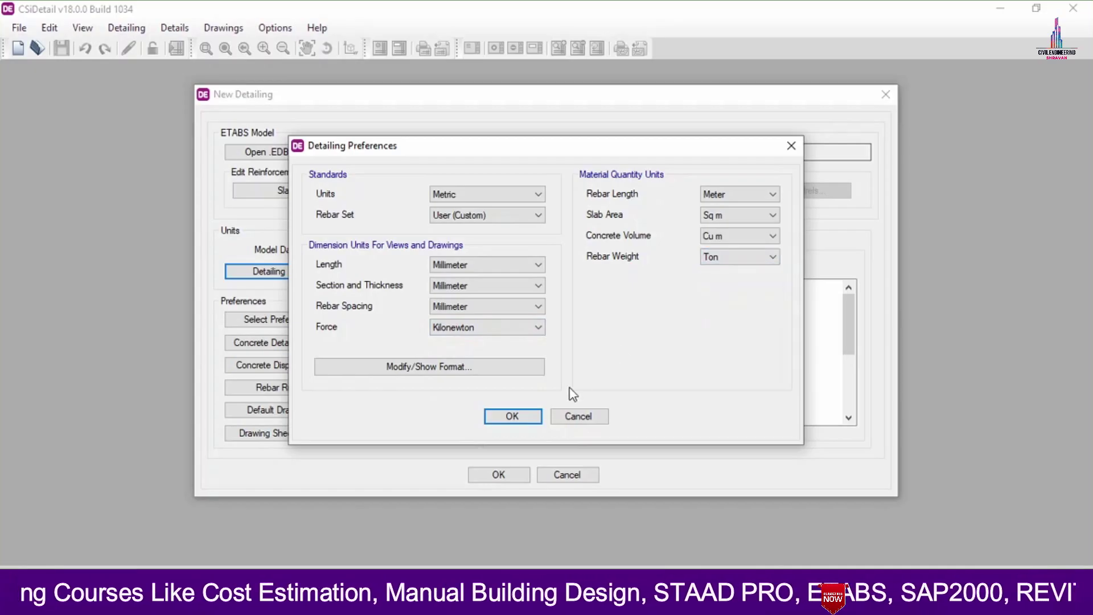
pyautogui.click(524, 422)
# Step: Apply the standard detailing preferences for IS 456:2000
pyautogui.click(284, 321)
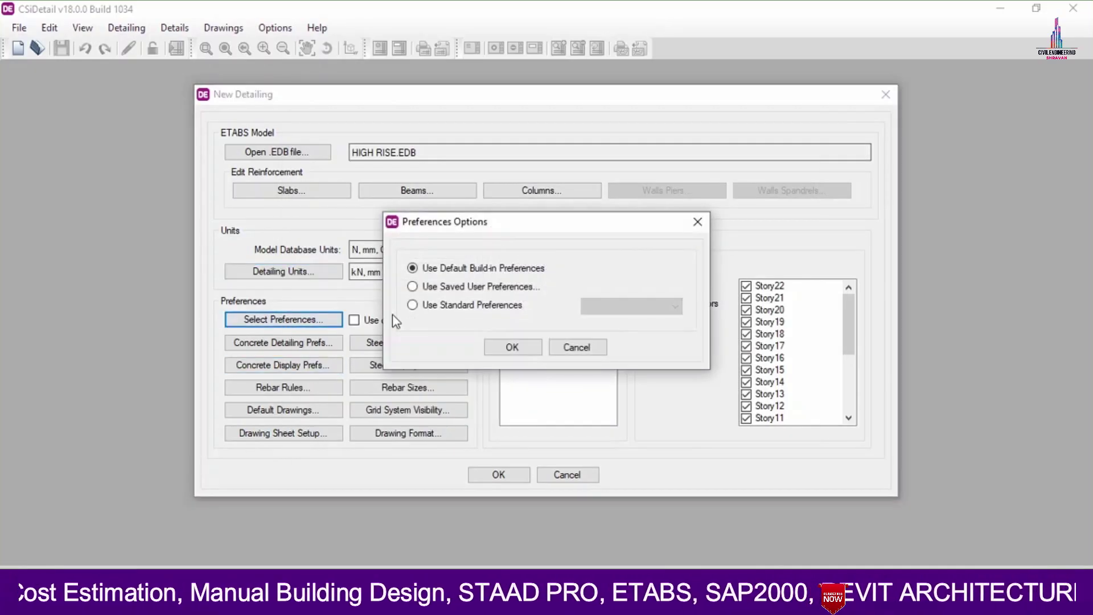
pyautogui.click(448, 308)
pyautogui.click(612, 305)
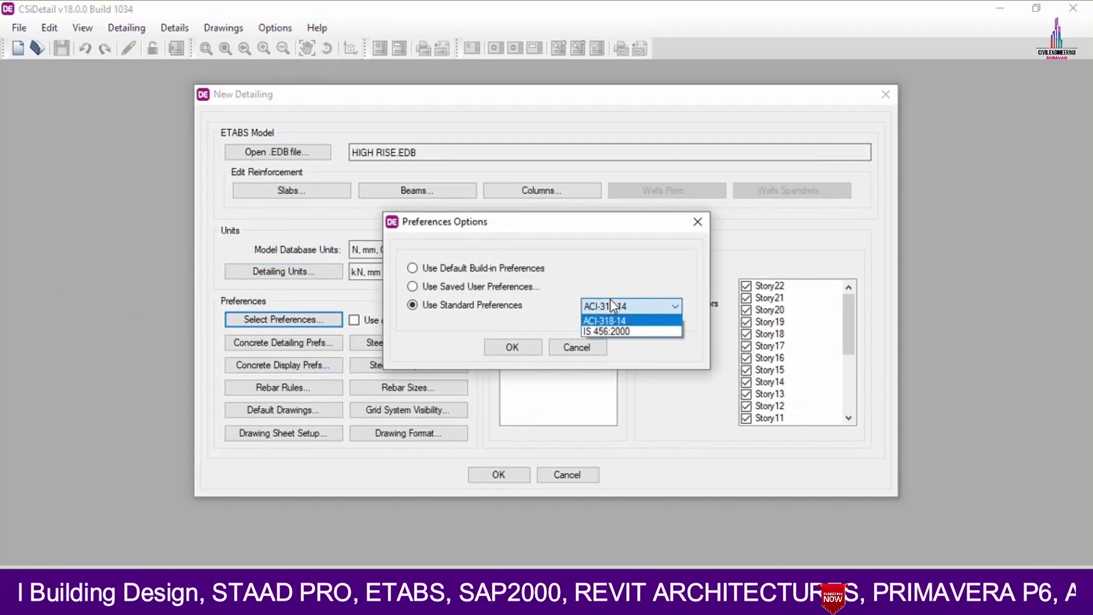
pyautogui.click(612, 331)
pyautogui.click(516, 348)
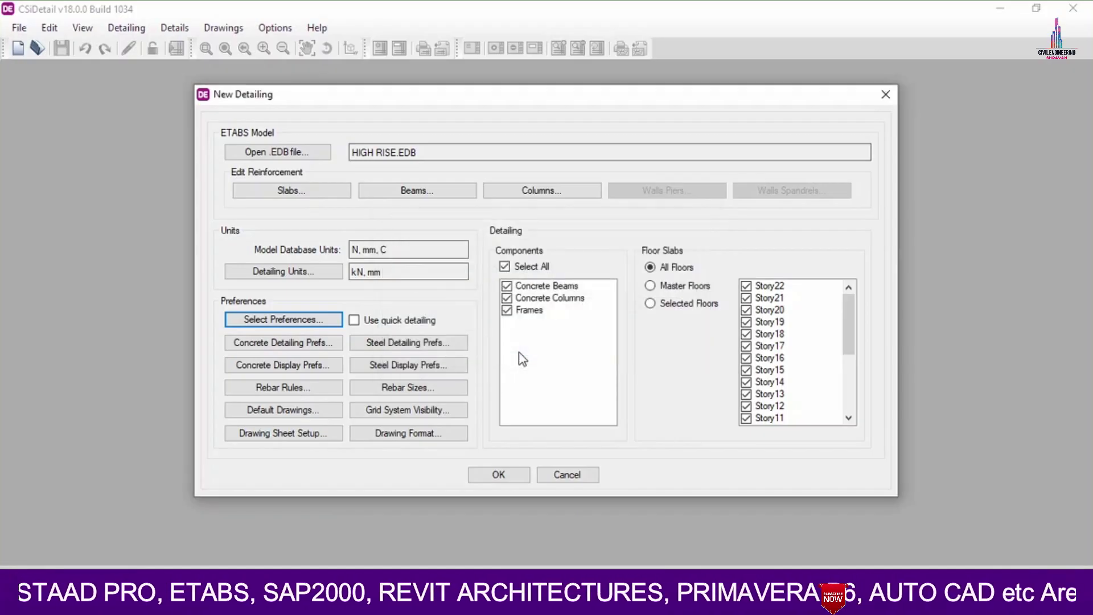
# Step: In the rebar selection rules for beams, set the minimum stirrup spacing to 120 mm in Zones A, B and C
pyautogui.click(312, 393)
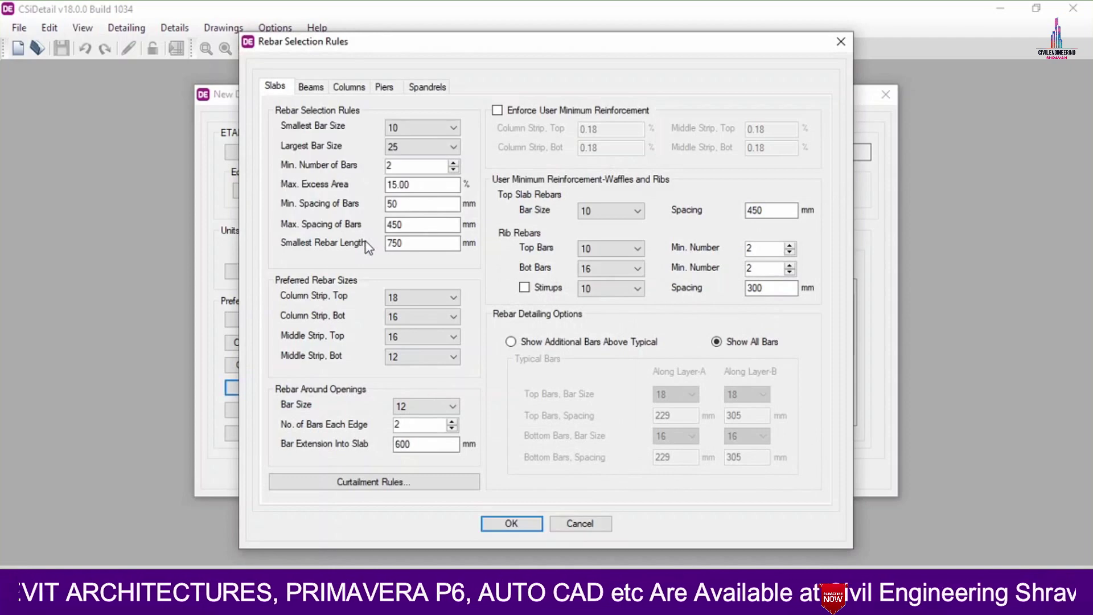
pyautogui.click(312, 86)
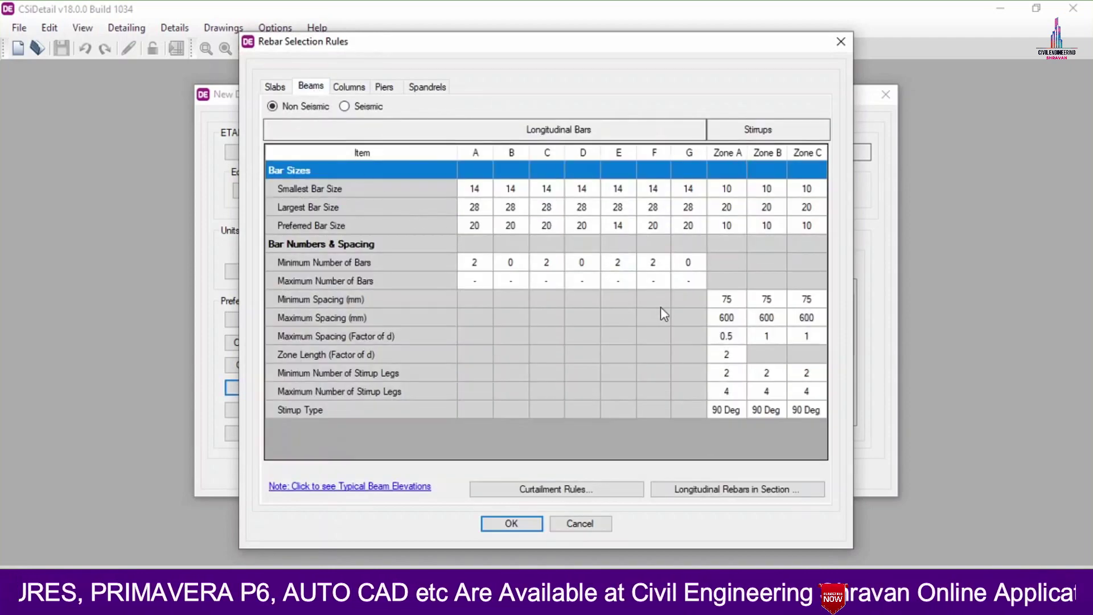
pyautogui.click(744, 299)
pyautogui.click(740, 303)
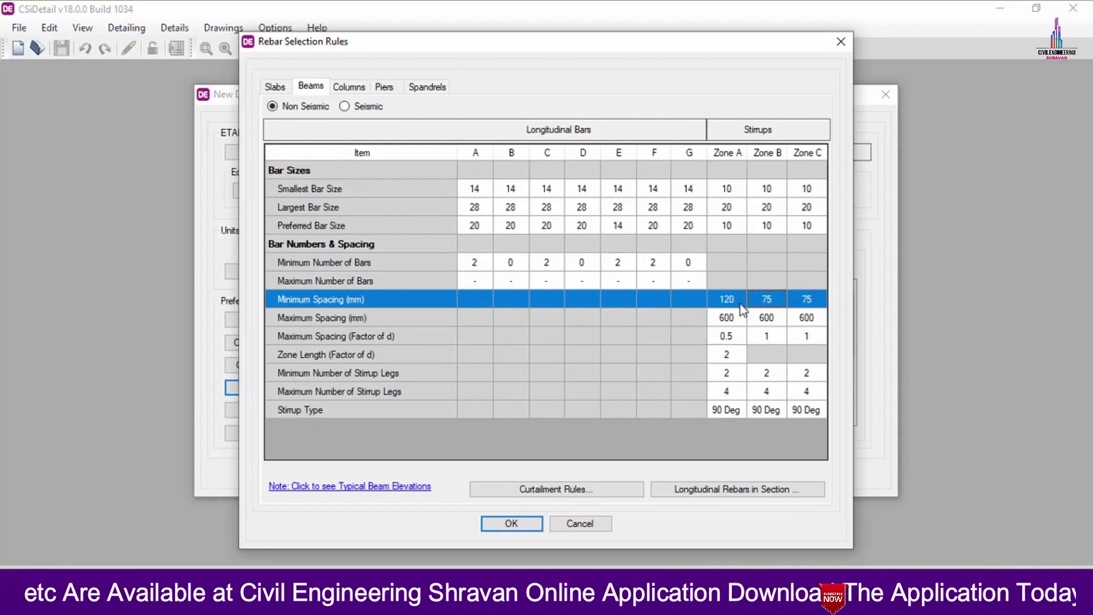
pyautogui.write('120')
pyautogui.write('12')
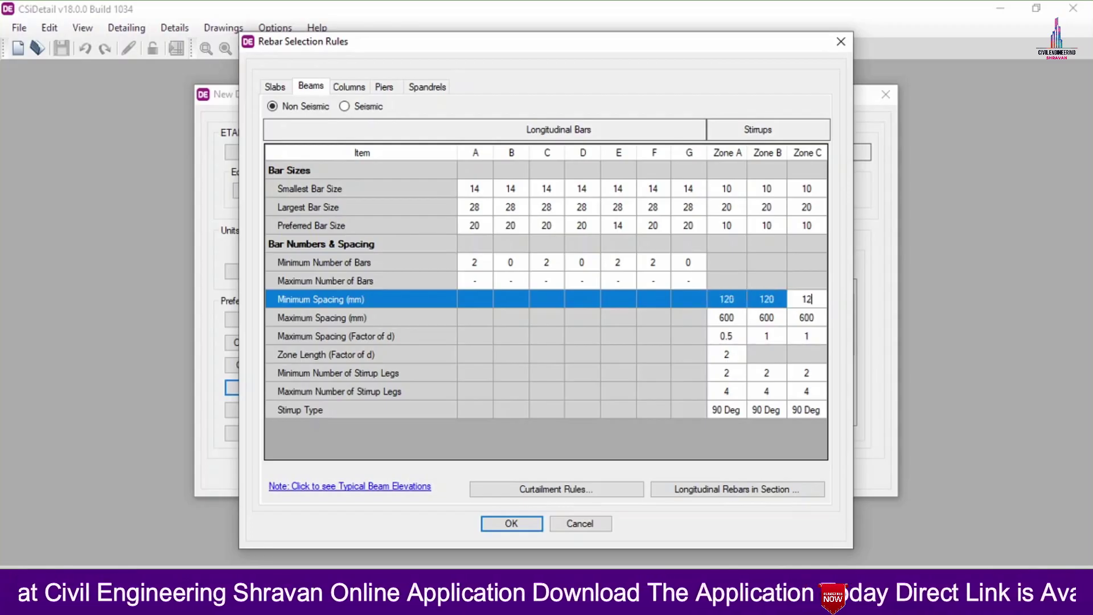
# Step: Set the maximum beam stirrup spacing to 300 mm in Zones A, B and C
pyautogui.click(730, 320)
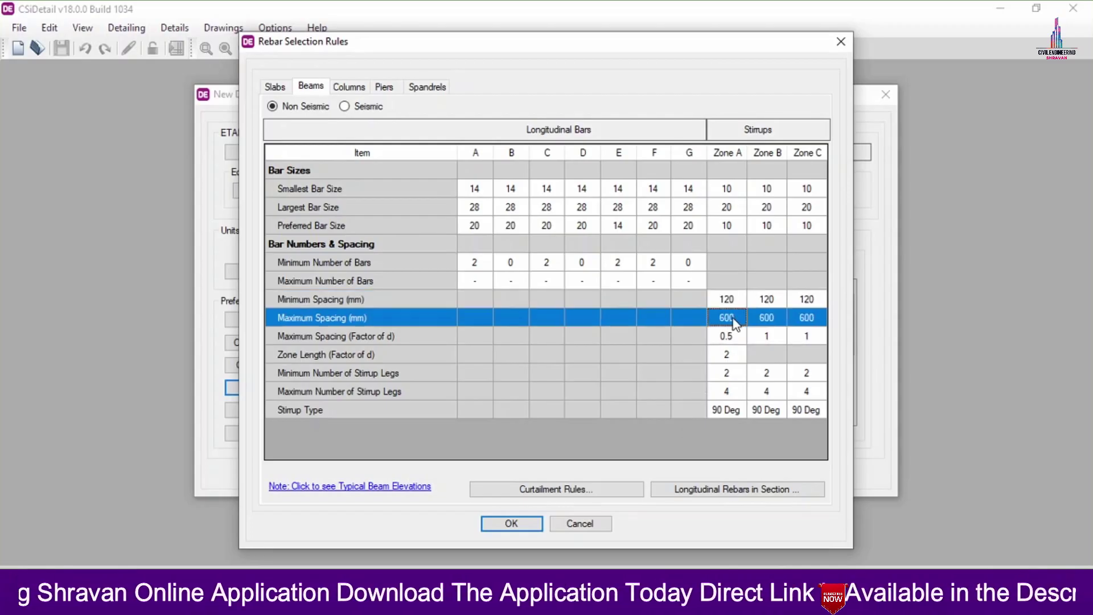
pyautogui.write('300')
pyautogui.click(767, 317)
pyautogui.write('300')
pyautogui.click(807, 318)
pyautogui.write('300')
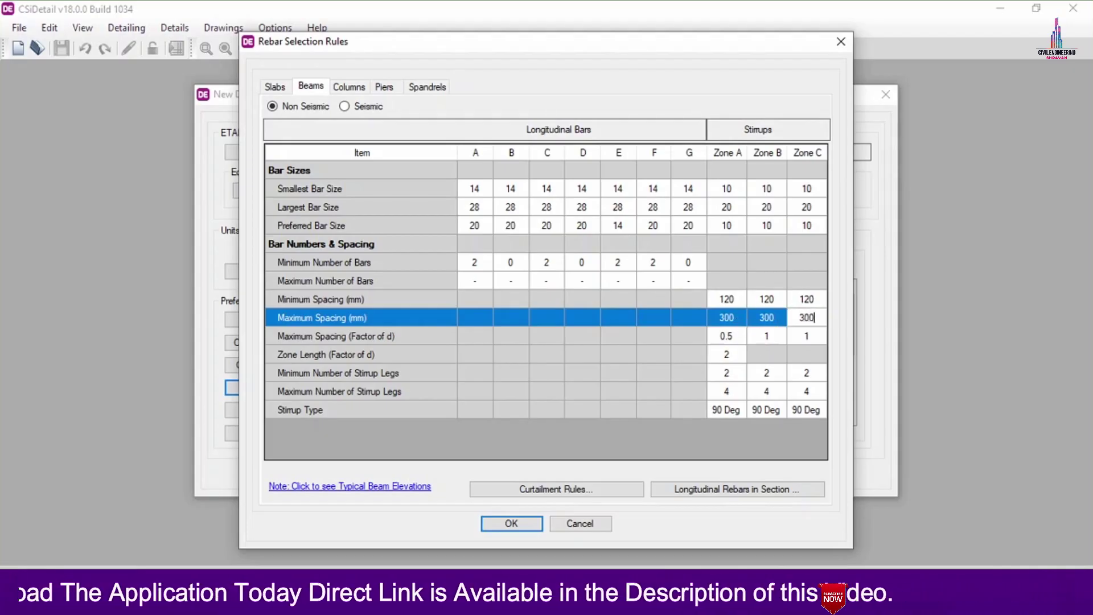
# Step: In the rebar selection rules for columns, set the tie spacing to 120 mm minimum and 300 mm maximum
pyautogui.click(346, 86)
pyautogui.click(727, 322)
pyautogui.click(742, 322)
pyautogui.write('120')
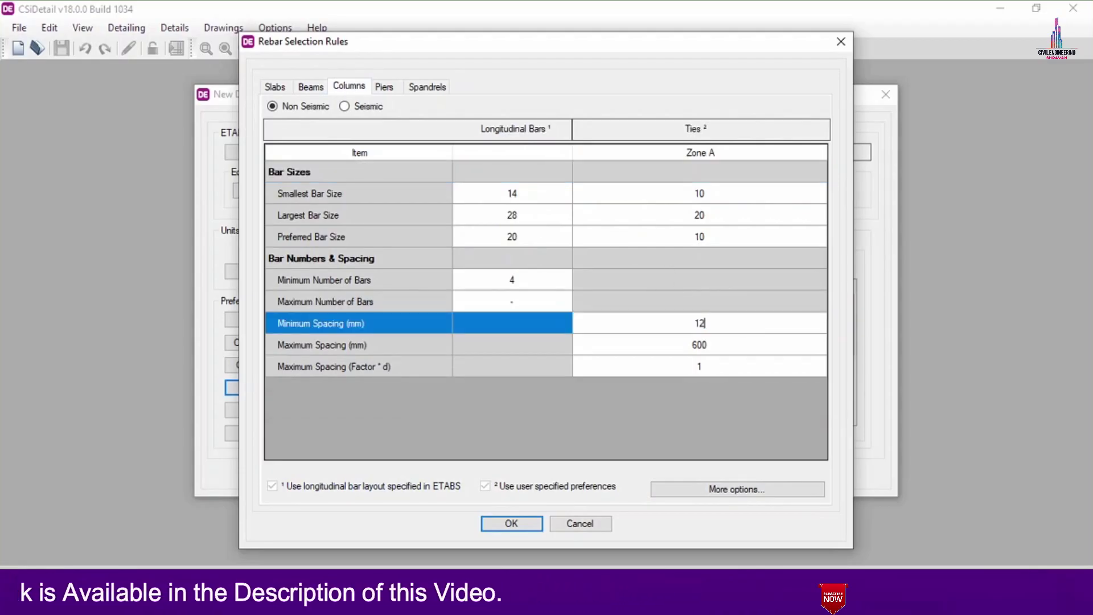
pyautogui.click(747, 344)
pyautogui.click(749, 345)
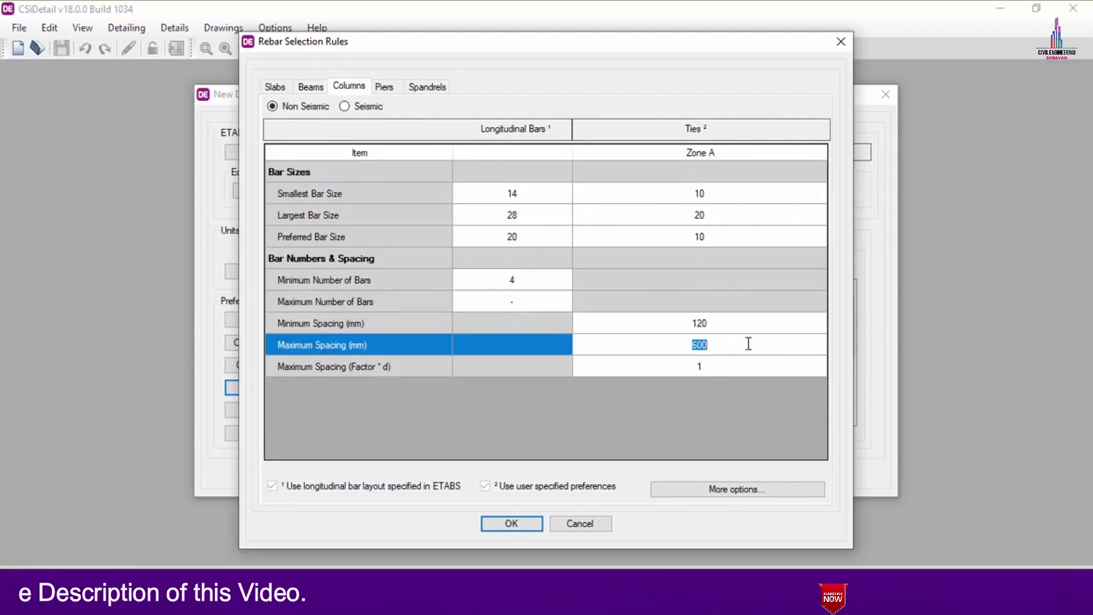
pyautogui.write('3')
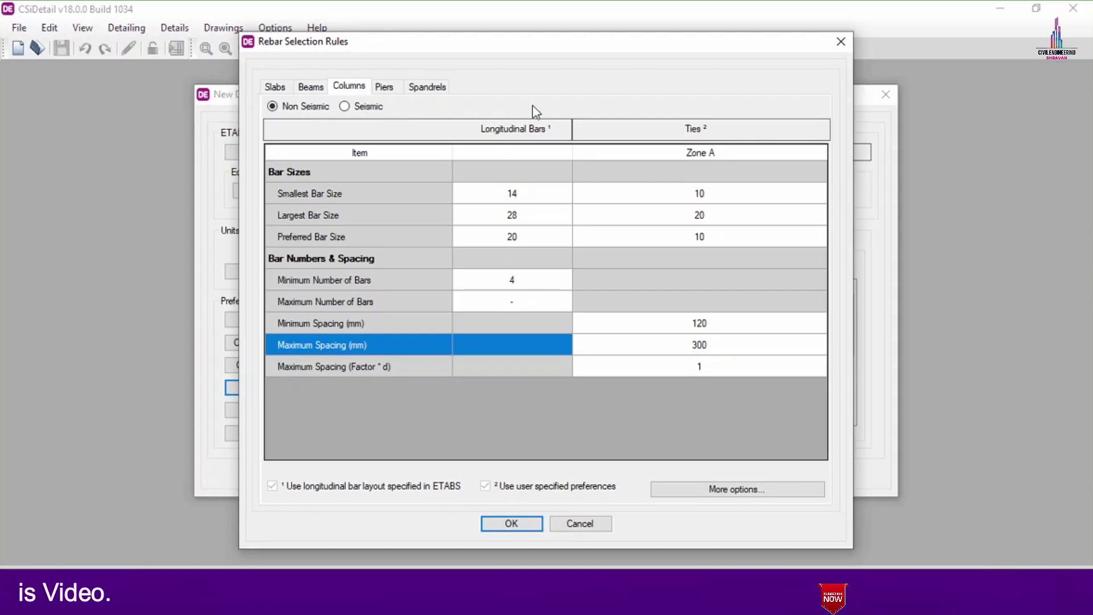
# Step: For piers, edit the minimum spacing of unconfined-zone vertical bars, set their maximum to 300 mm, and accept the settings to generate the detailing
pyautogui.click(384, 87)
pyautogui.click(729, 336)
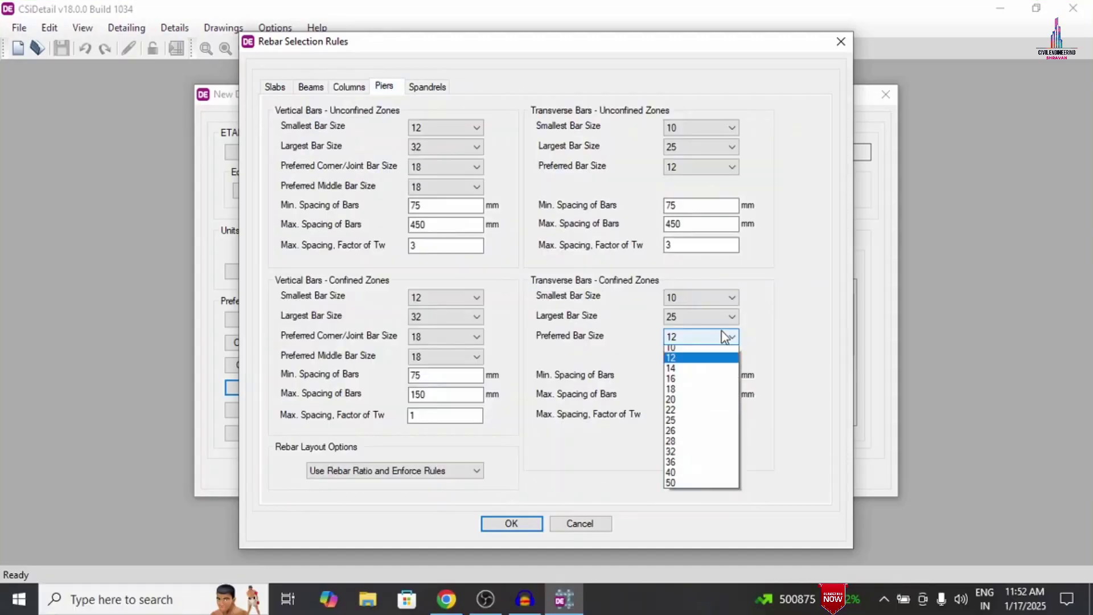
pyautogui.click(397, 92)
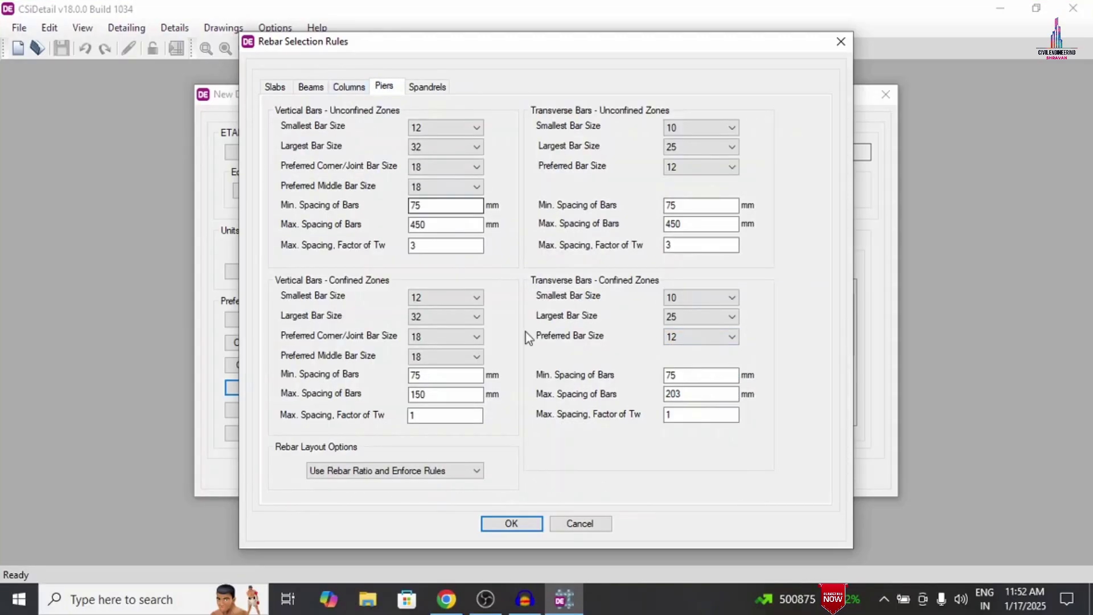
pyautogui.doubleClick(419, 205)
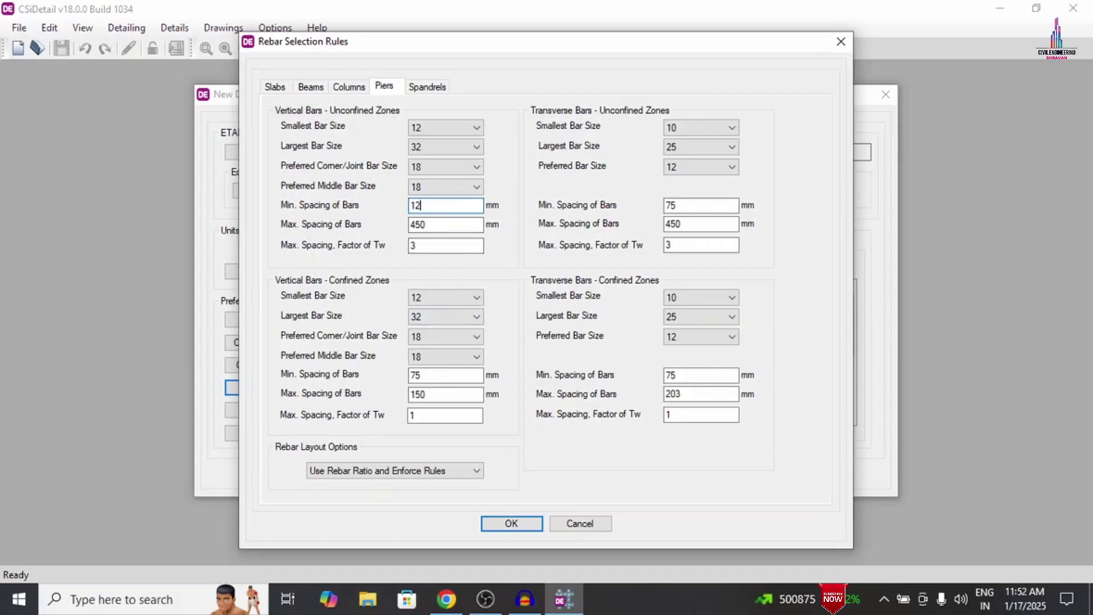
pyautogui.doubleClick(441, 225)
pyautogui.write('300')
pyautogui.click(511, 524)
pyautogui.click(509, 476)
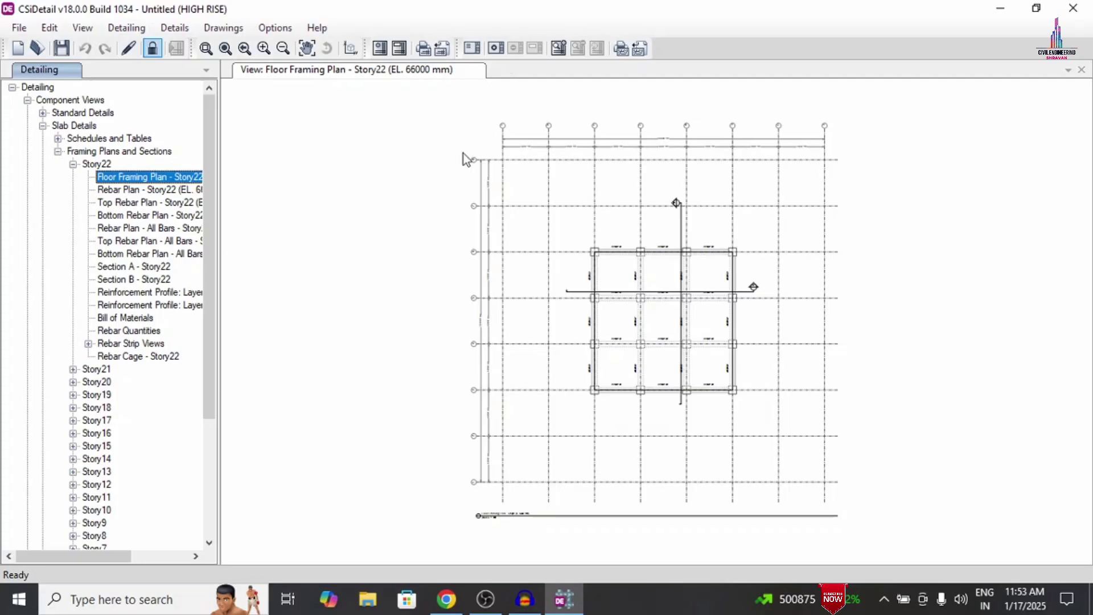
# Step: Display the Story22 slab's rebar cage and view it in 3D
pyautogui.click(124, 357)
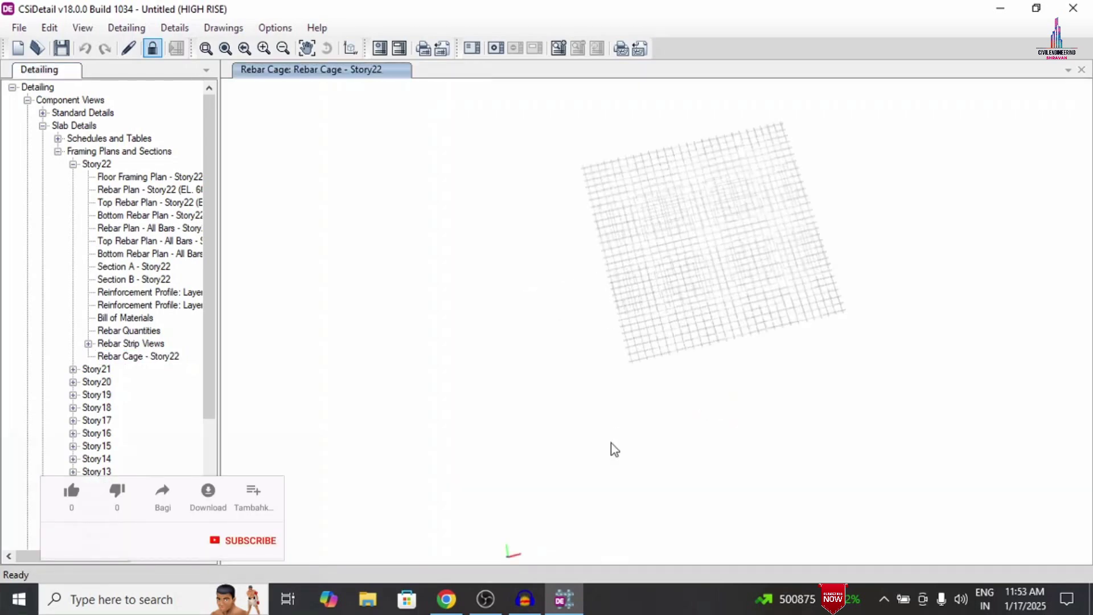
pyautogui.moveTo(613, 449); pyautogui.dragTo(688, 319, button='middle')
# Step: View Section A and Section B of concrete beam 8CB2 on Story8
pyautogui.scroll(-4, 122, 364)
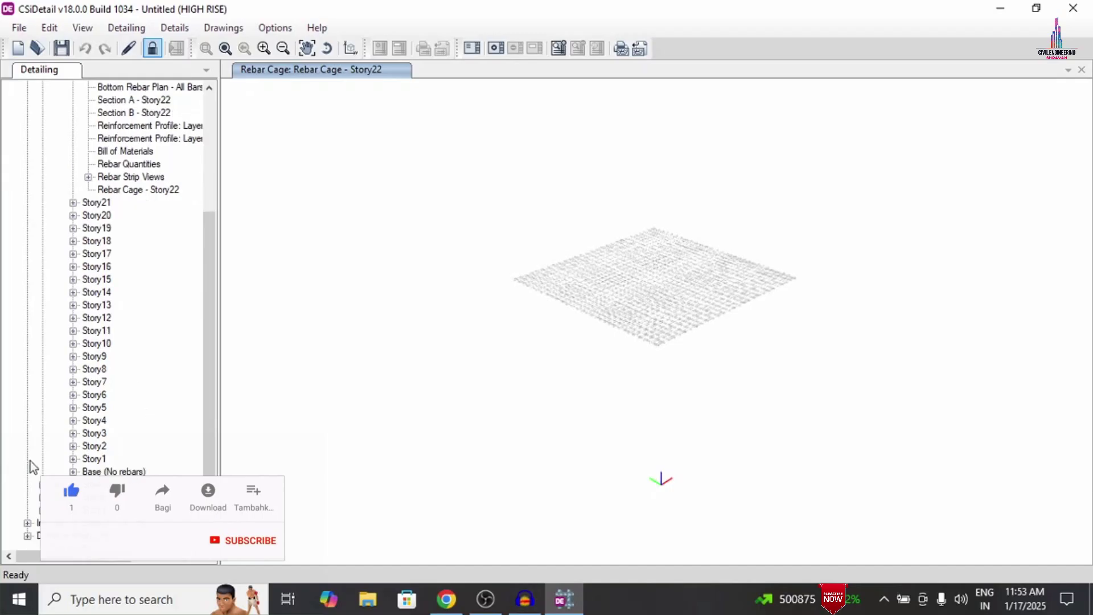
pyautogui.click(31, 484)
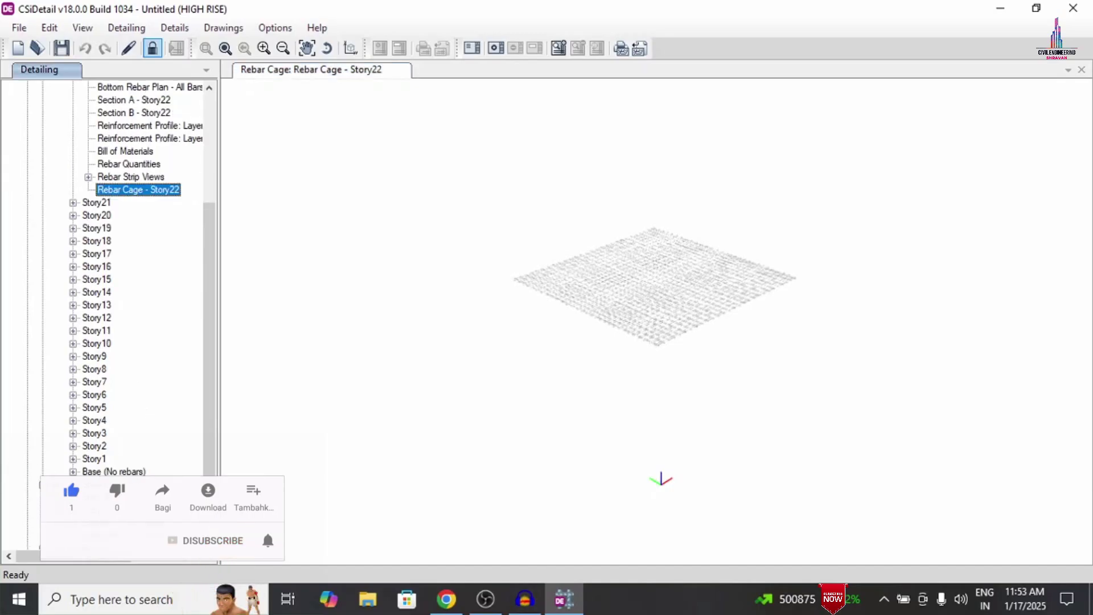
pyautogui.scroll(-9, 114, 341)
pyautogui.click(89, 396)
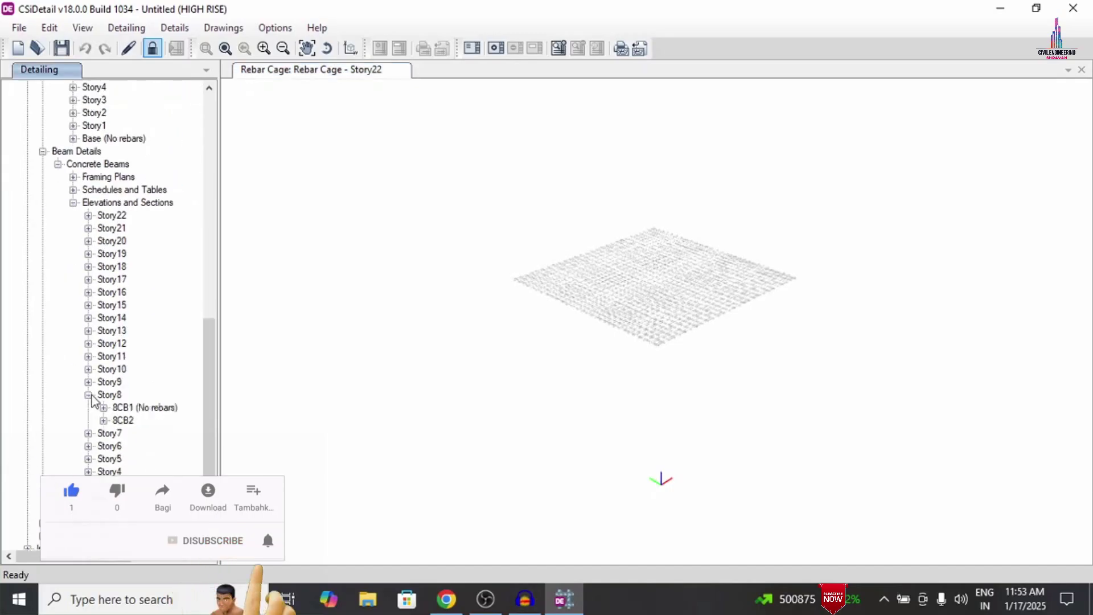
pyautogui.click(104, 421)
pyautogui.click(170, 434)
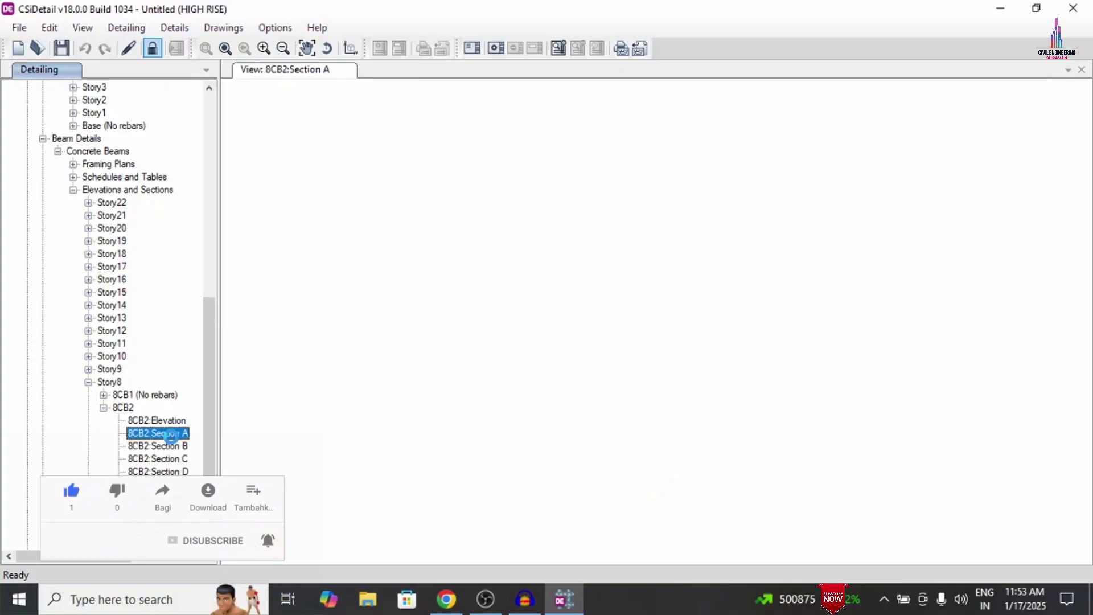
pyautogui.click(163, 446)
# Step: Display the rebar cage of beam 8CB2 and examine its bars and stirrups up close
pyautogui.scroll(-1, 160, 480)
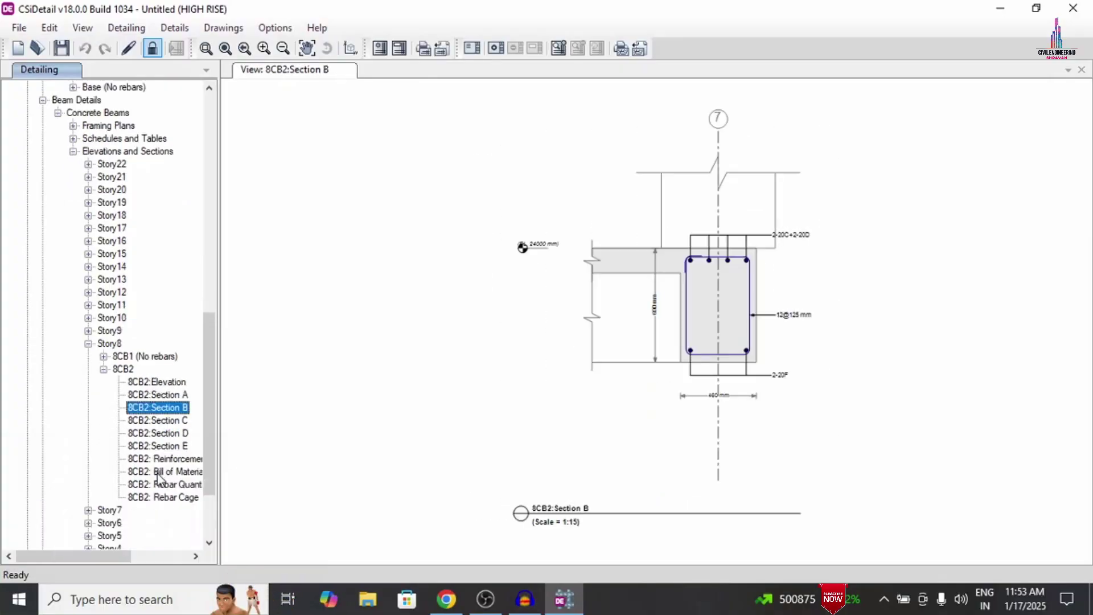
pyautogui.scroll(-1, 159, 481)
pyautogui.click(171, 458)
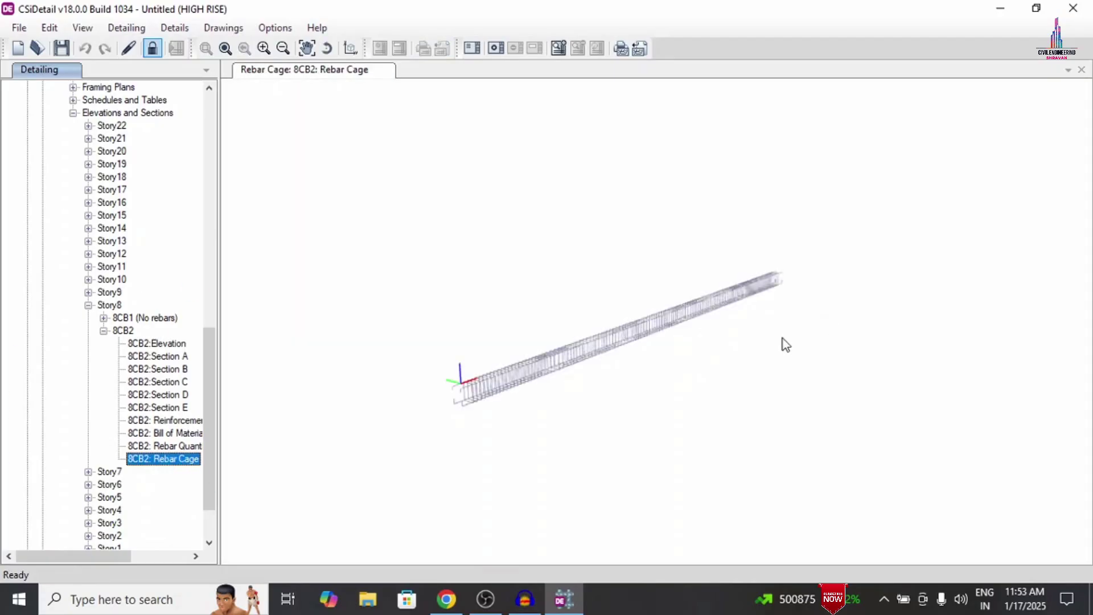
pyautogui.moveTo(783, 341); pyautogui.dragTo(749, 351)
pyautogui.scroll(5, 579, 333)
pyautogui.moveTo(637, 353); pyautogui.dragTo(621, 393)
# Step: View Section A of concrete column CC26 from the column details
pyautogui.scroll(-2, 170, 459)
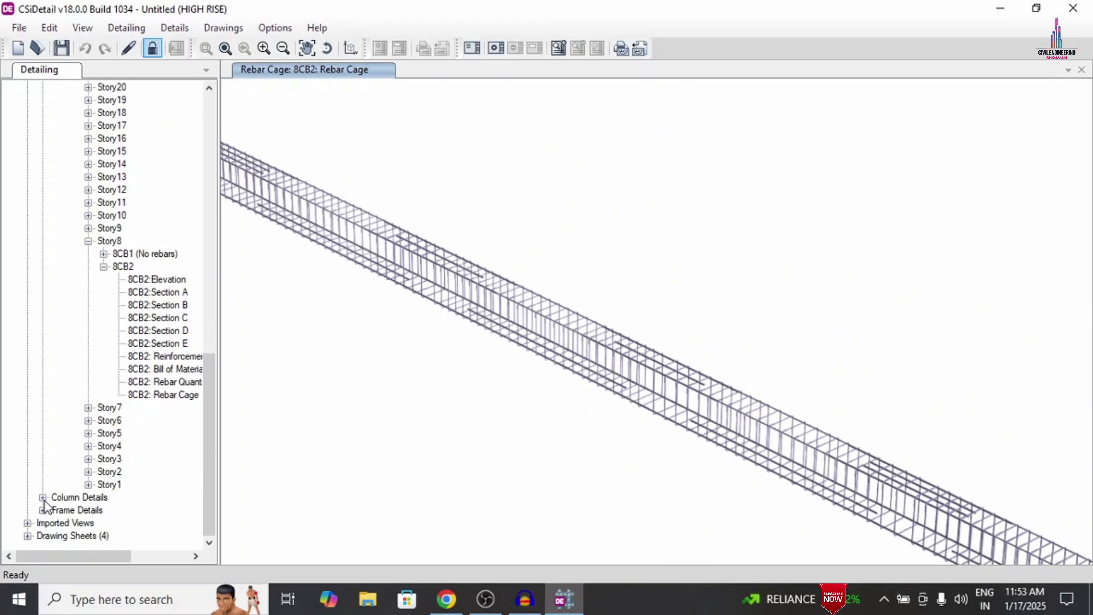
pyautogui.click(49, 523)
pyautogui.click(57, 510)
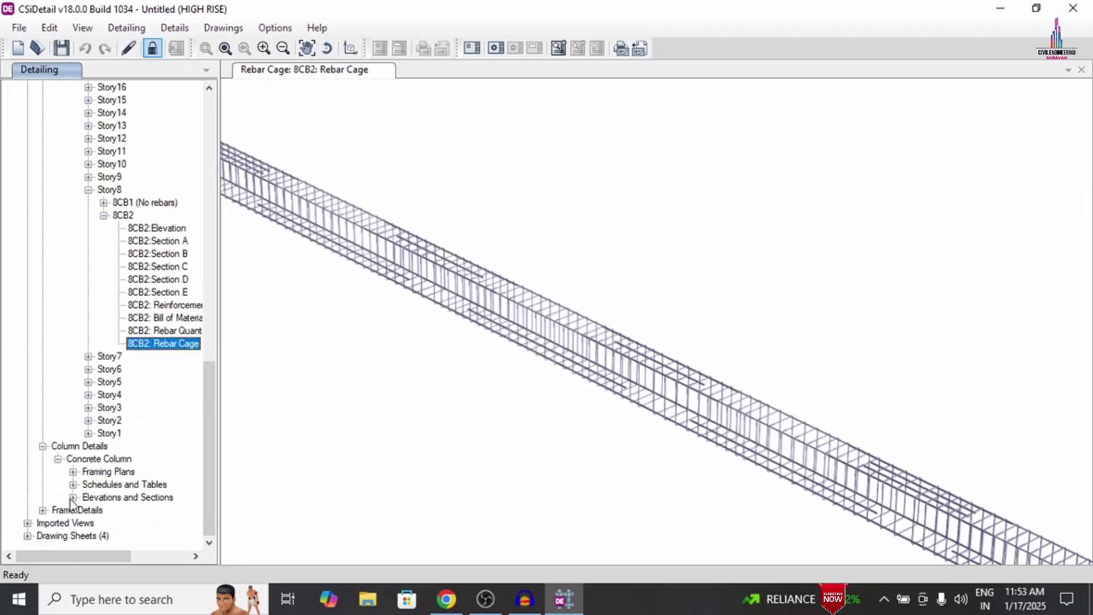
pyautogui.click(73, 498)
pyautogui.click(88, 498)
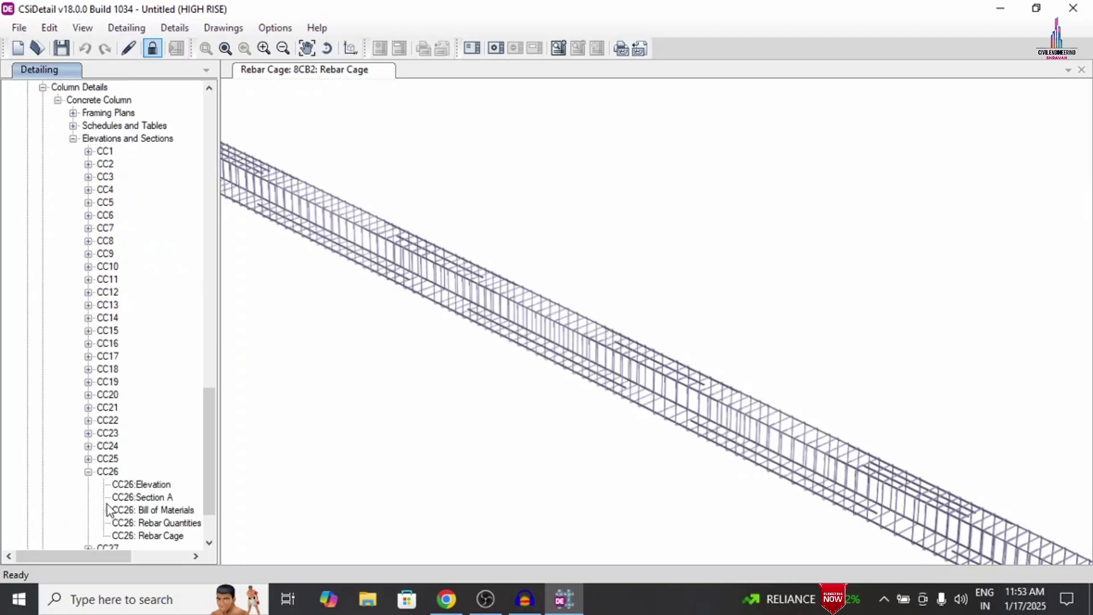
pyautogui.doubleClick(146, 497)
# Step: Display the rebar cage of column CC26 and examine its longitudinal bars and ties in 3D
pyautogui.scroll(-2, 154, 443)
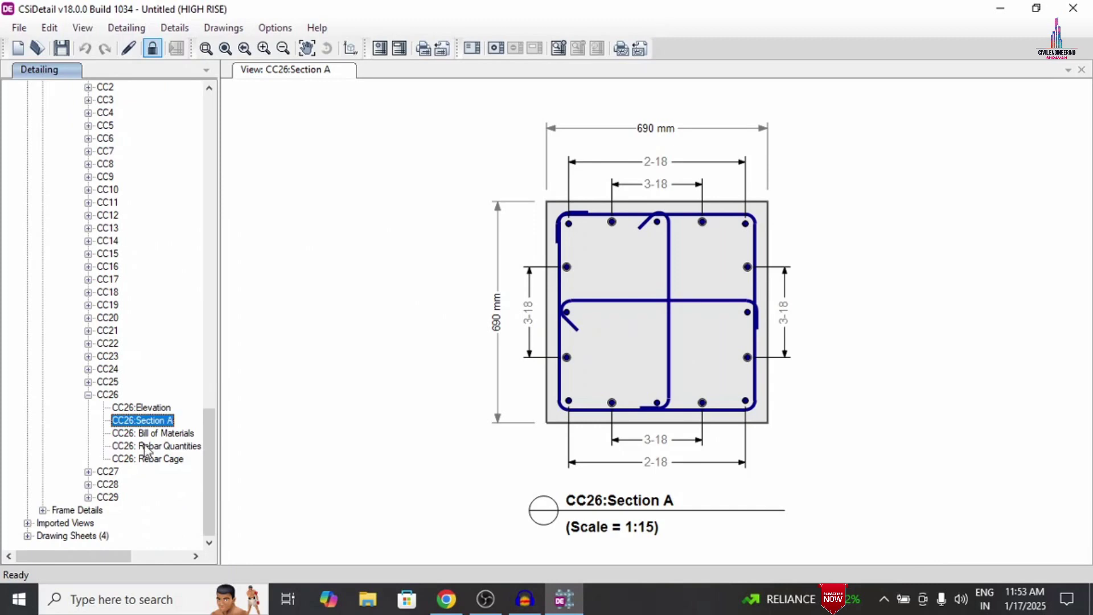
pyautogui.doubleClick(156, 459)
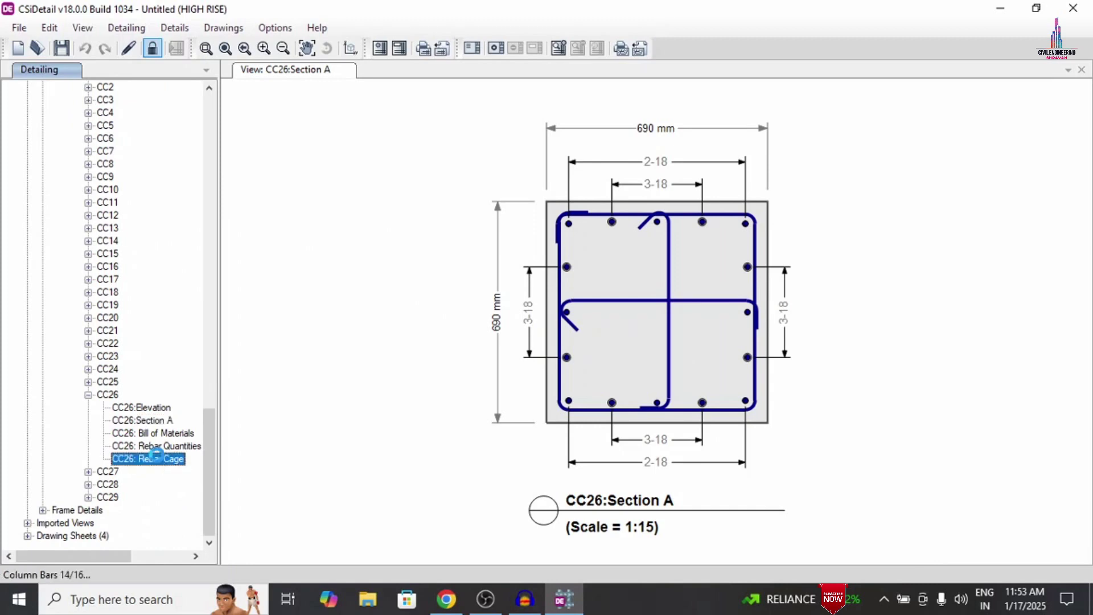
pyautogui.moveTo(609, 283); pyautogui.dragTo(519, 258)
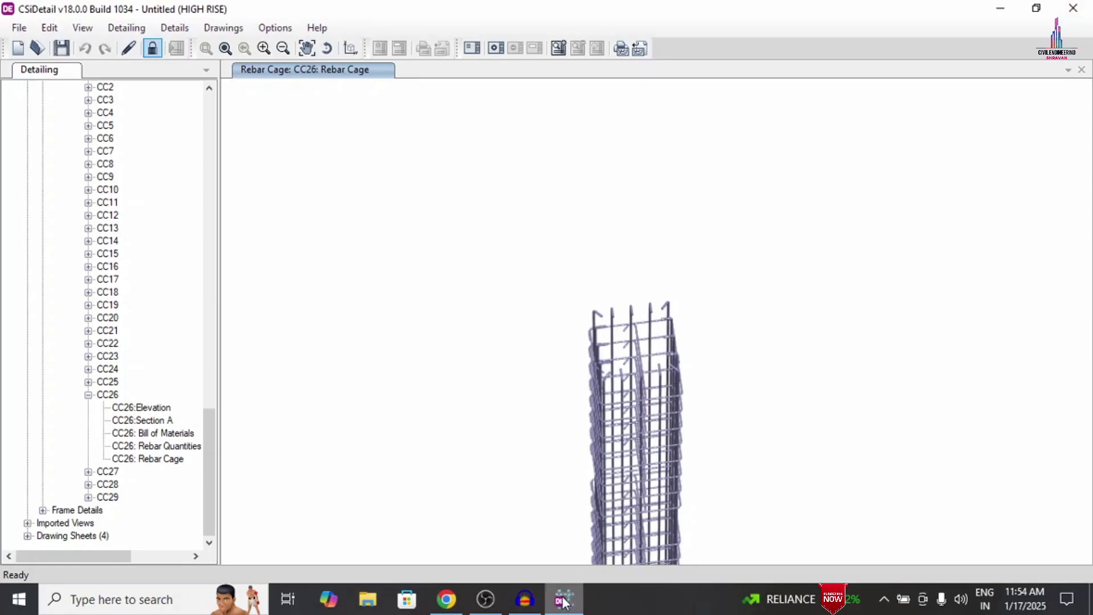
pyautogui.moveTo(562, 602)
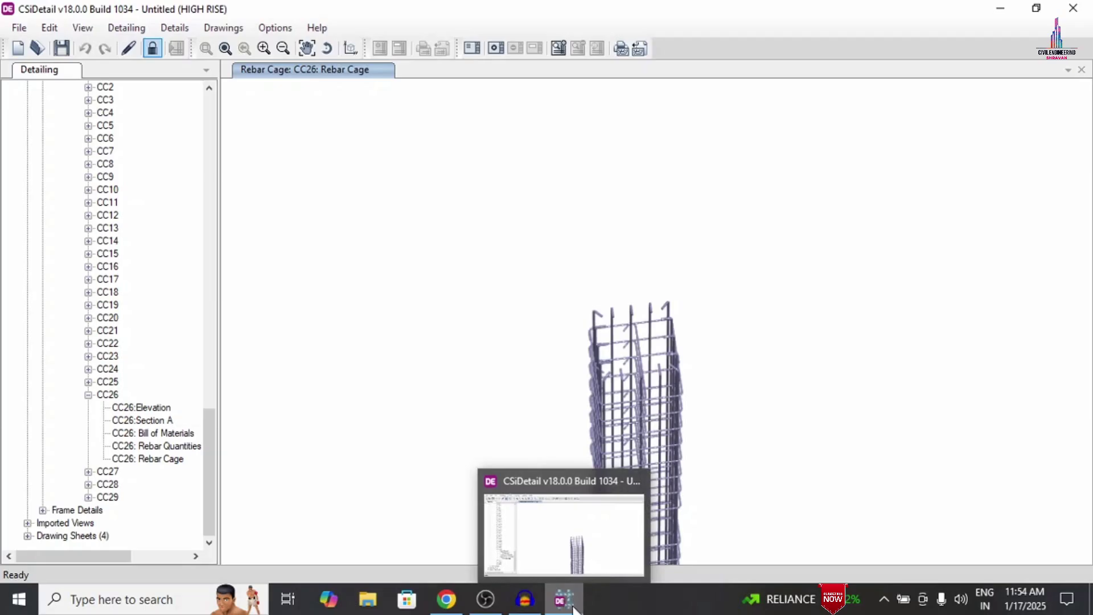